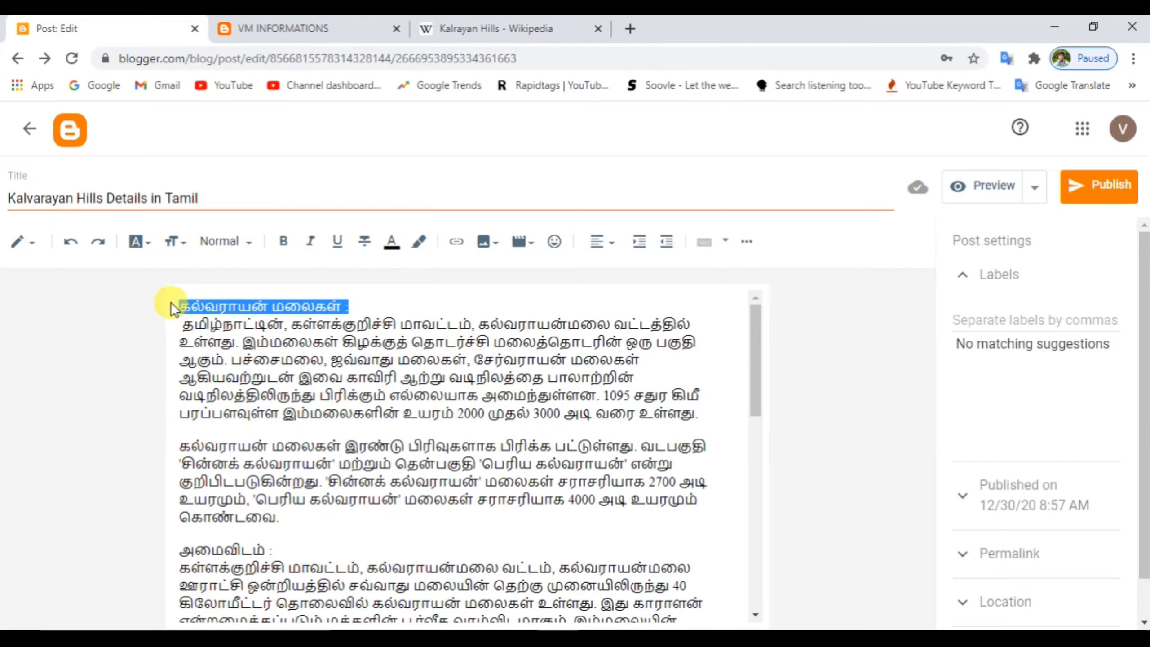
# Set the font size of the opening heading "கல்வராயன் மலைகள் :" to Large.
pyautogui.click(178, 245)
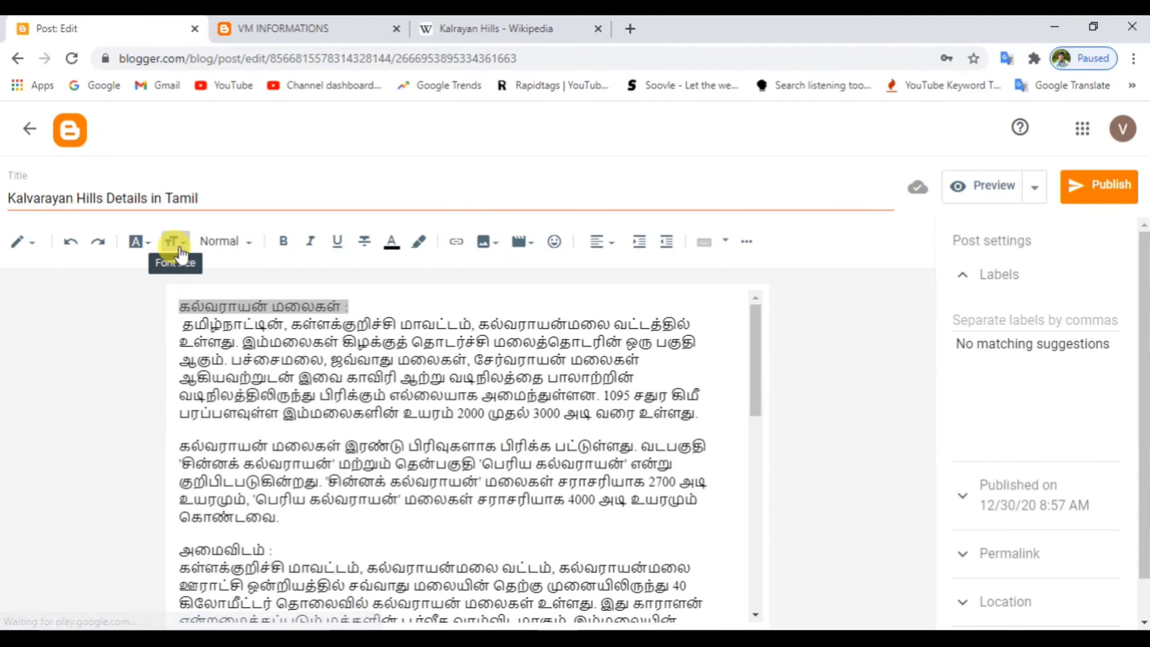
pyautogui.click(181, 251)
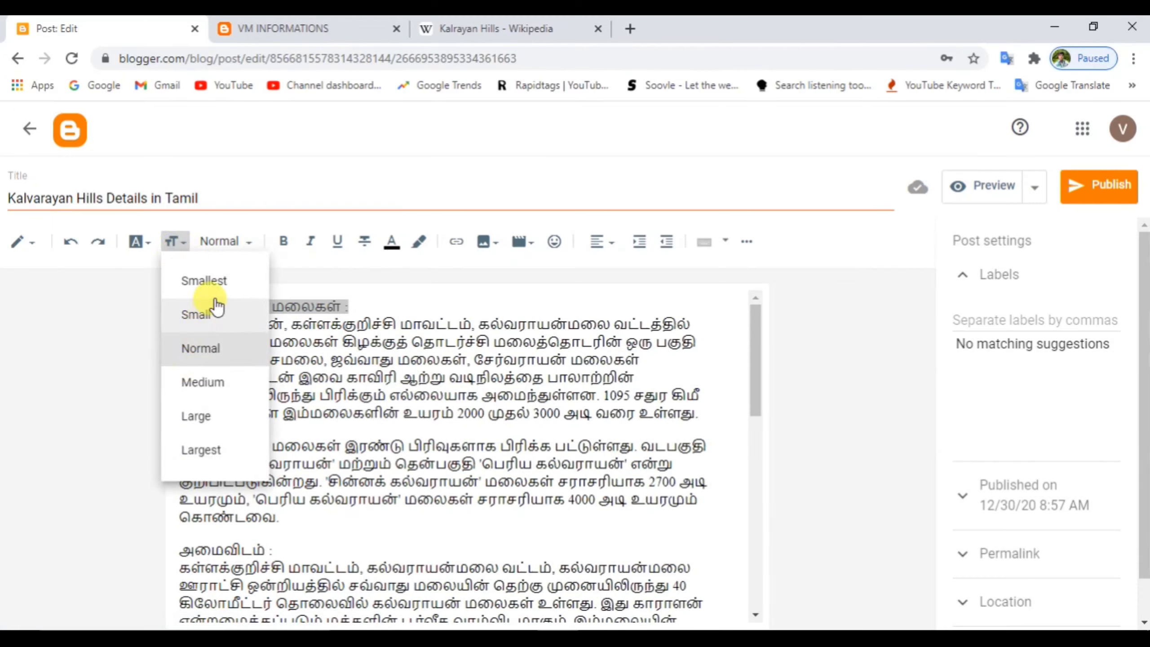
pyautogui.click(208, 419)
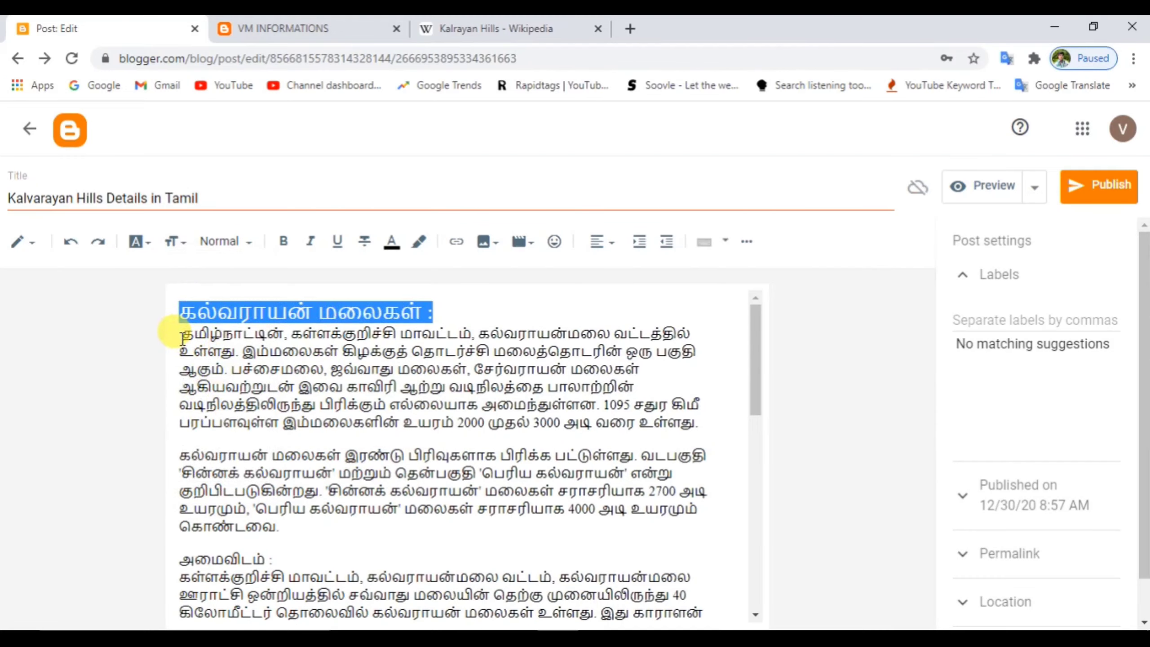
# Color the opening heading "கல்வராயன் மலைகள் :" blue and make it bold.
pyautogui.click(183, 338)
pyautogui.moveTo(454, 299); pyautogui.dragTo(183, 295)
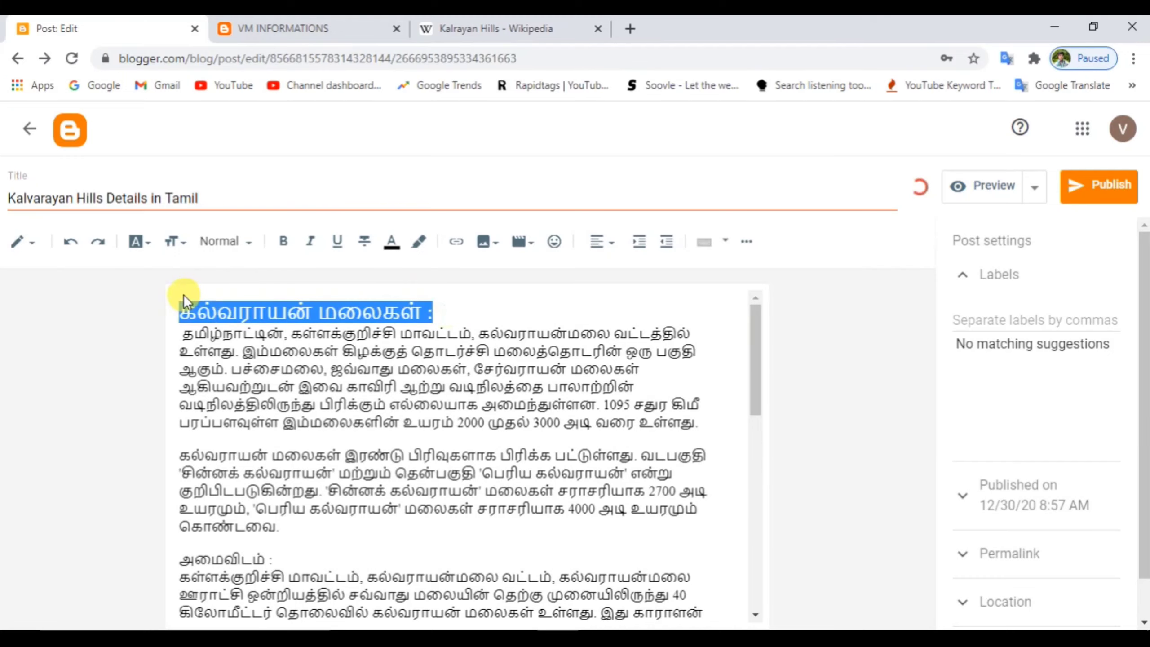
pyautogui.click(398, 256)
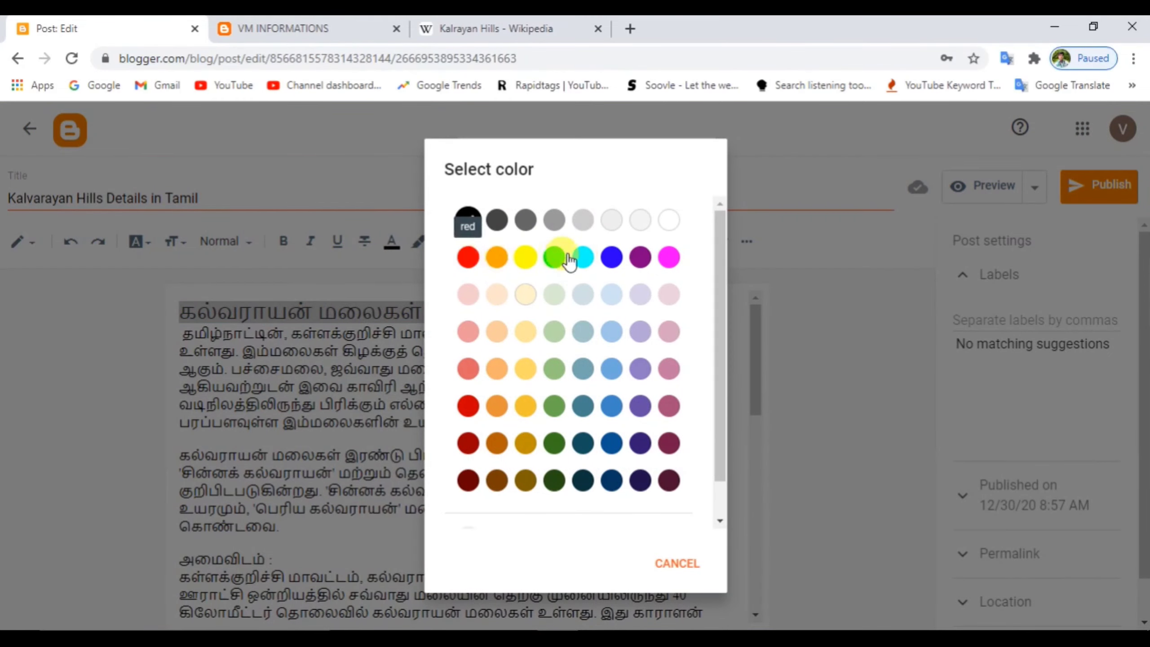
pyautogui.click(611, 257)
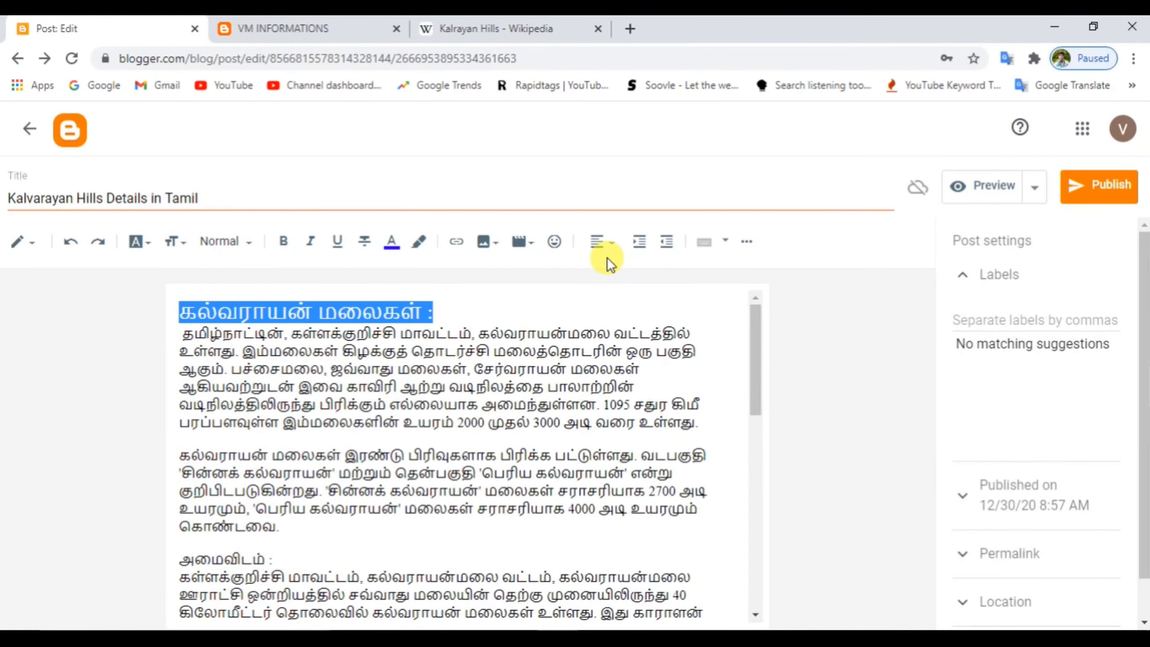
pyautogui.click(284, 244)
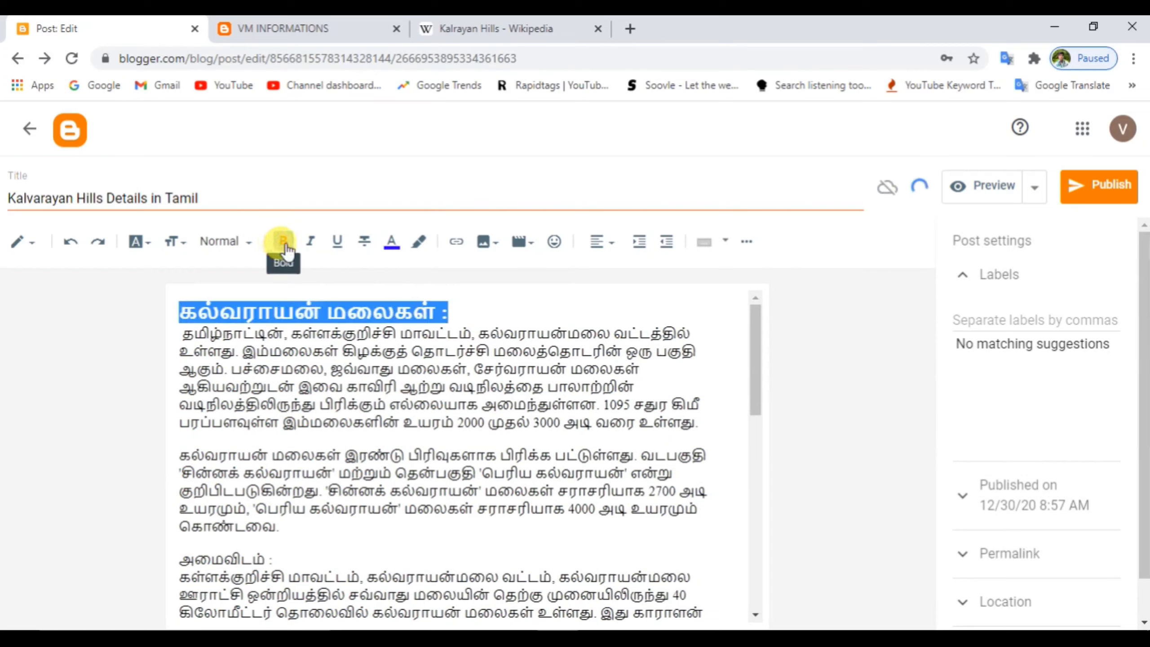
pyautogui.click(311, 245)
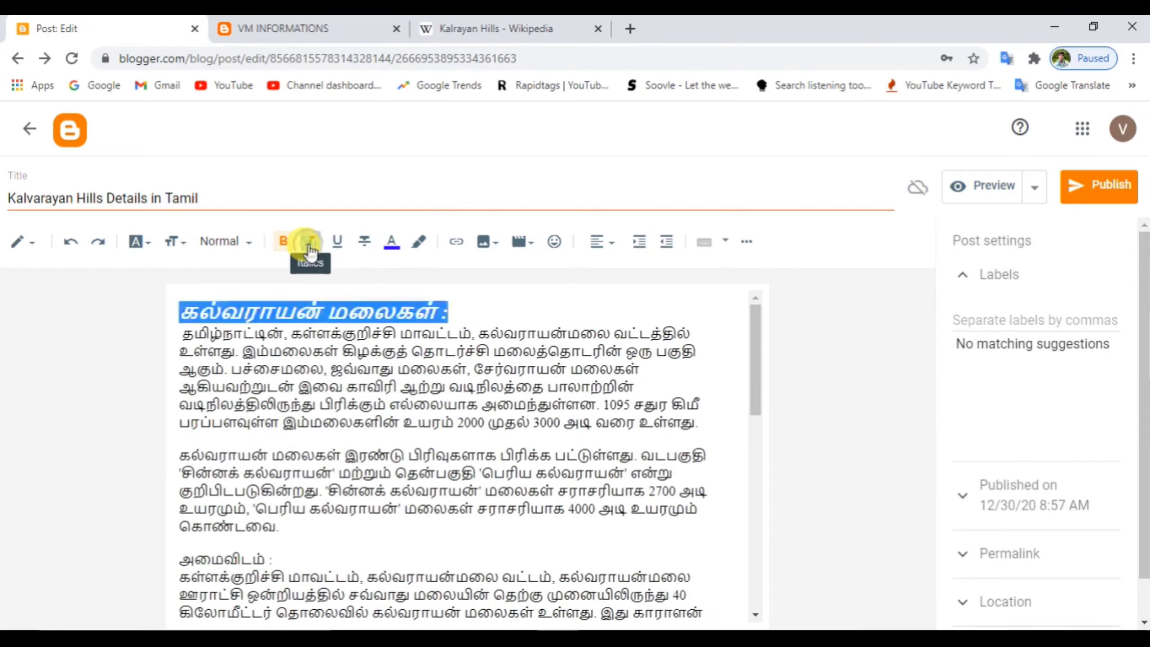
pyautogui.click(340, 248)
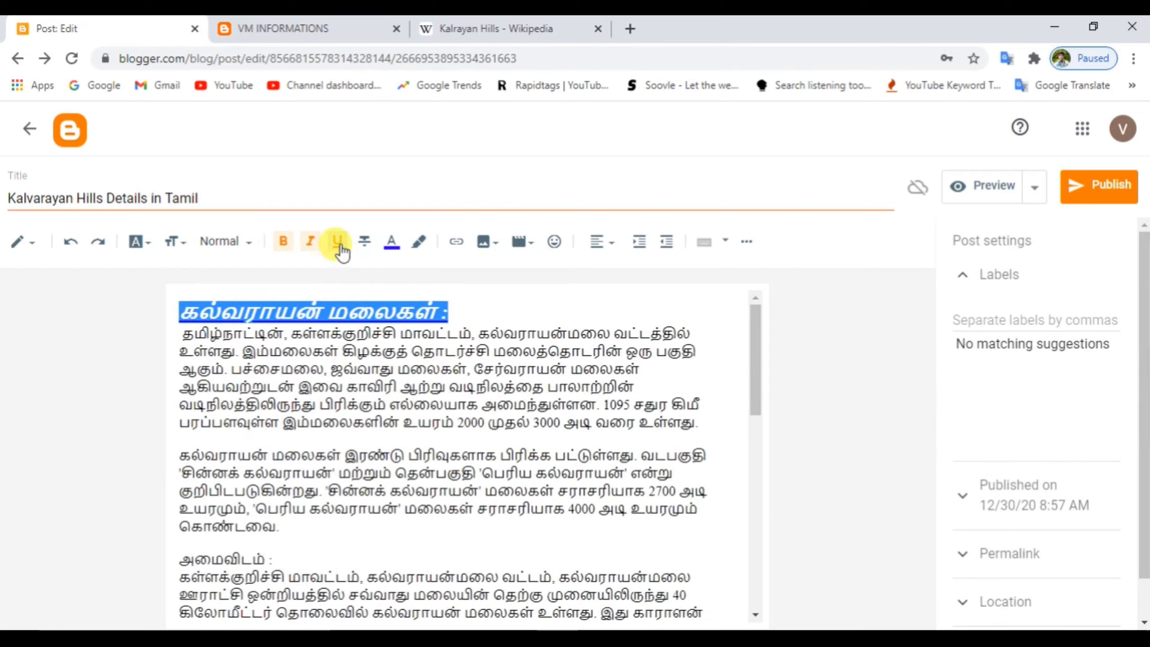
pyautogui.click(340, 248)
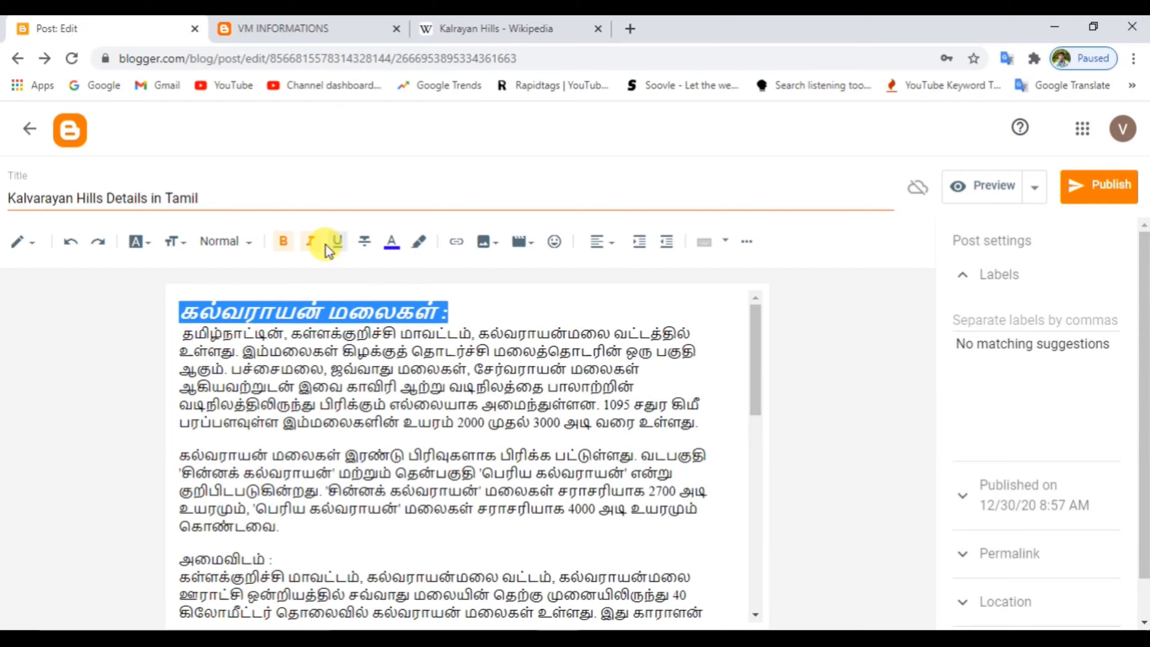
pyautogui.click(311, 245)
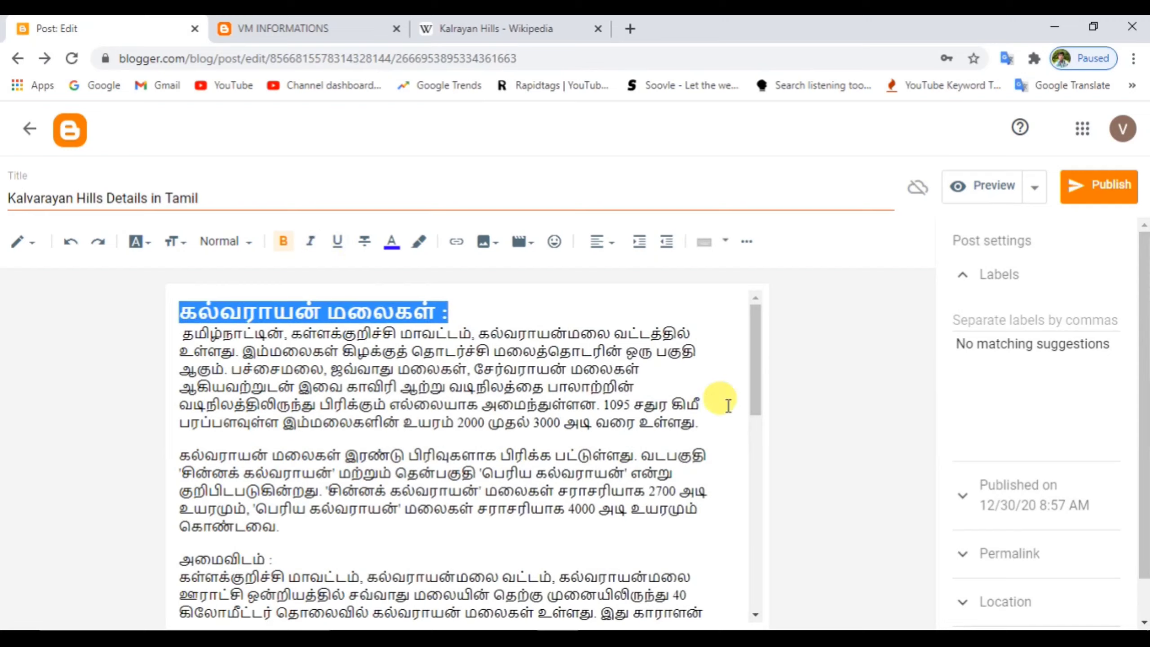
# Insert a blank line between the opening heading and its first paragraph.
pyautogui.click(542, 318)
pyautogui.press('Return')
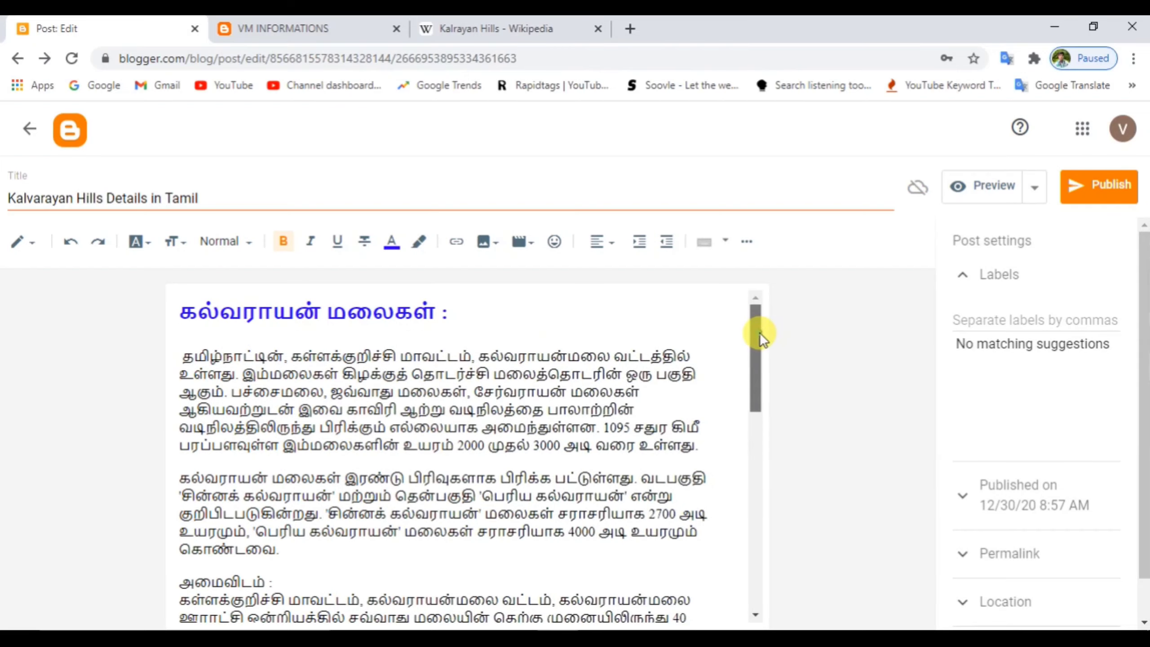
# Make the "சுற்றுலா இடங்கள் :" heading further down the post bold and color it blue.
pyautogui.moveTo(760, 333); pyautogui.dragTo(755, 467)
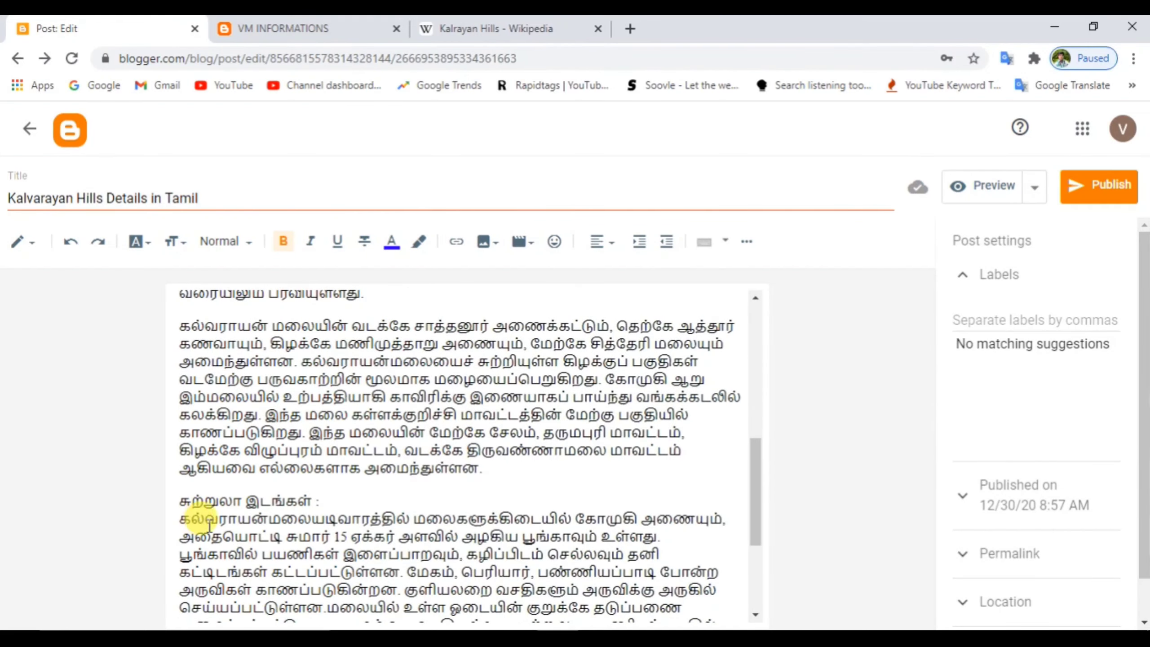
pyautogui.moveTo(323, 503); pyautogui.dragTo(117, 510)
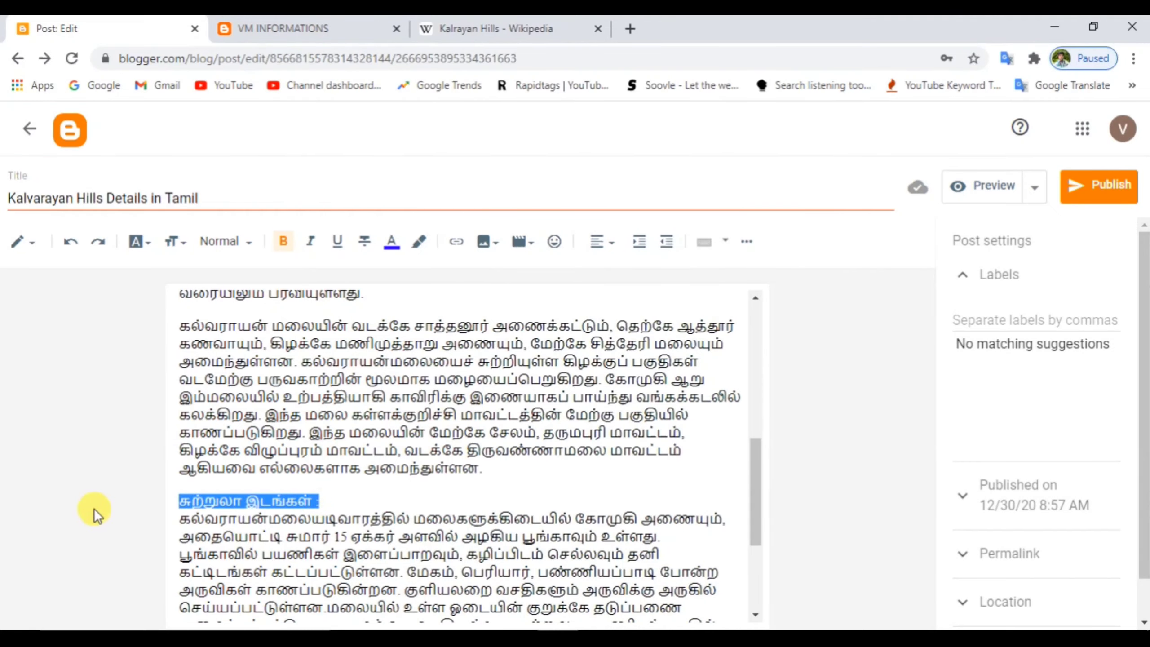
pyautogui.click(286, 242)
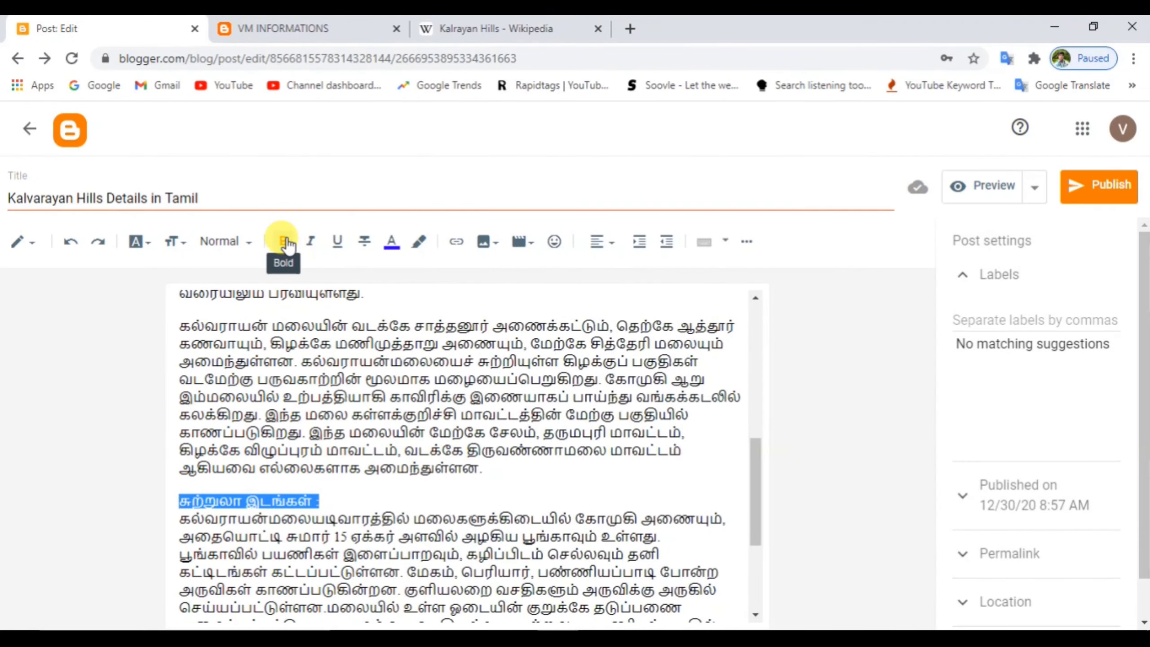
pyautogui.click(391, 242)
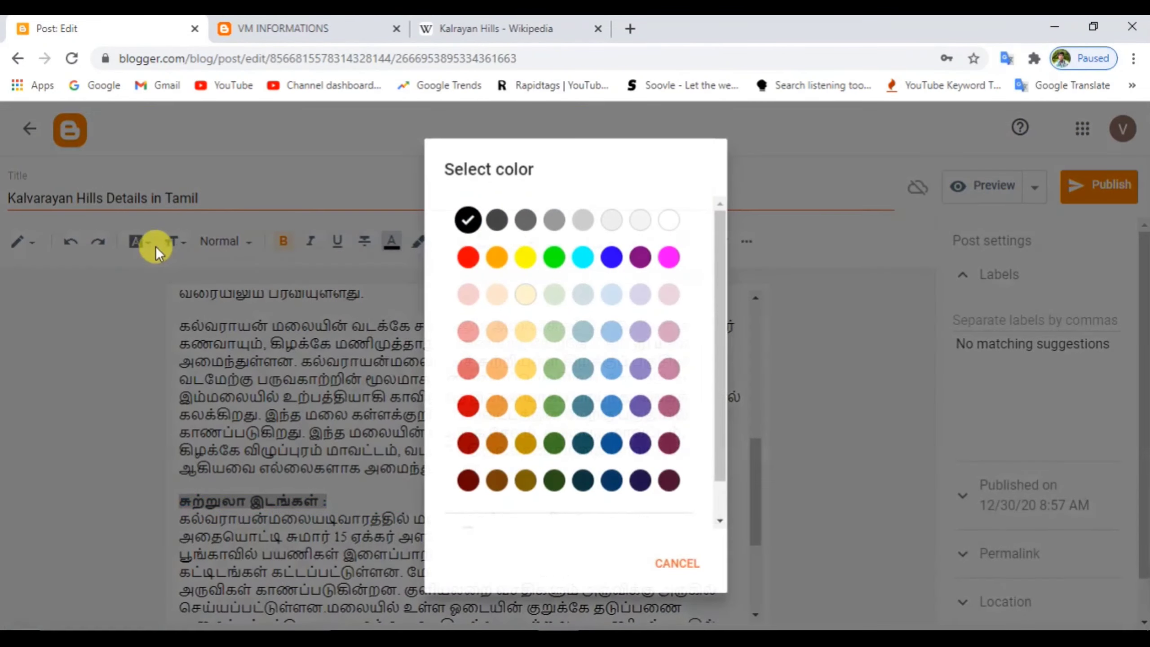
pyautogui.click(611, 257)
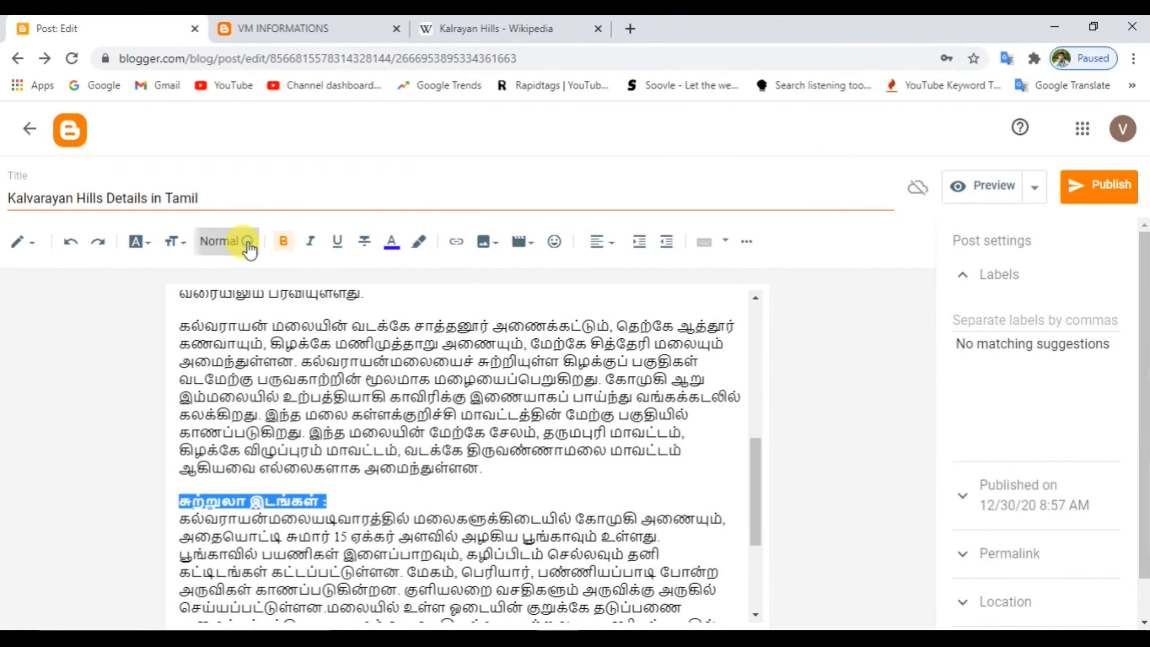
pyautogui.click(248, 248)
pyautogui.click(260, 354)
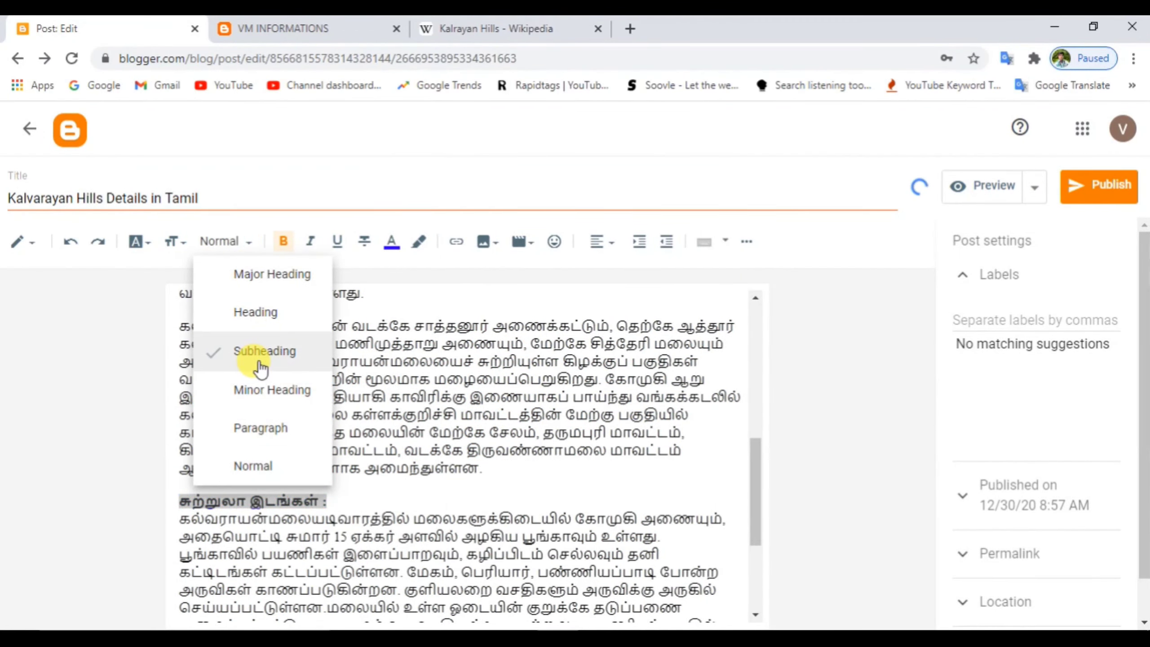
pyautogui.click(374, 289)
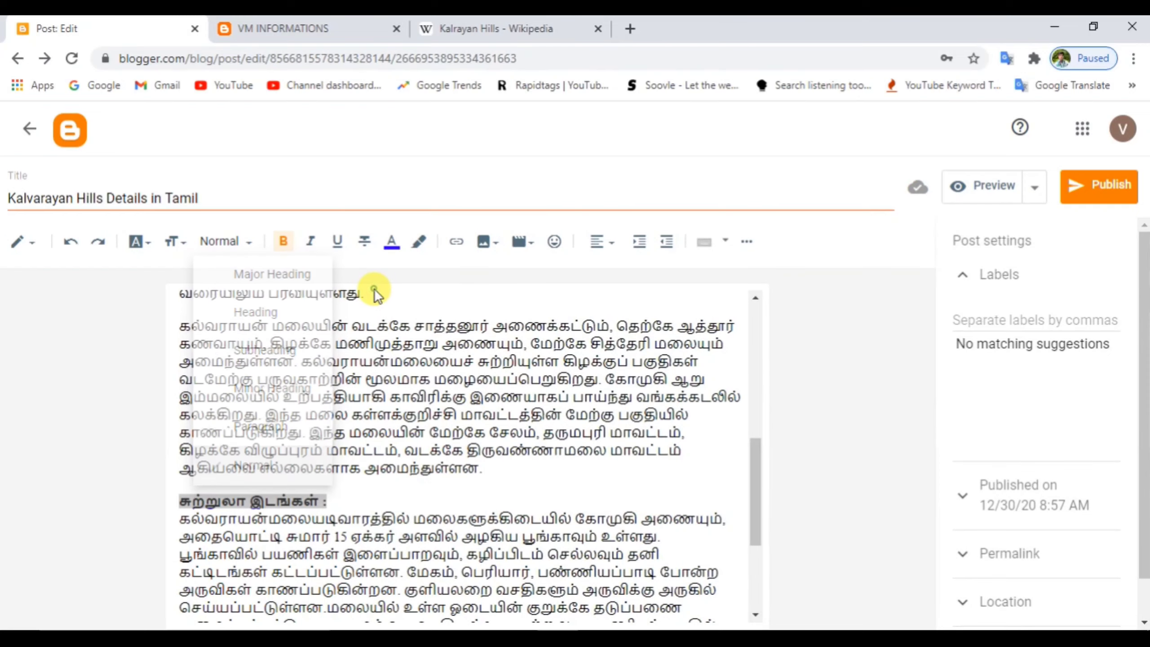
# Set the font size of the "சுற்றுலா இடங்கள் :" heading to Large.
pyautogui.click(179, 250)
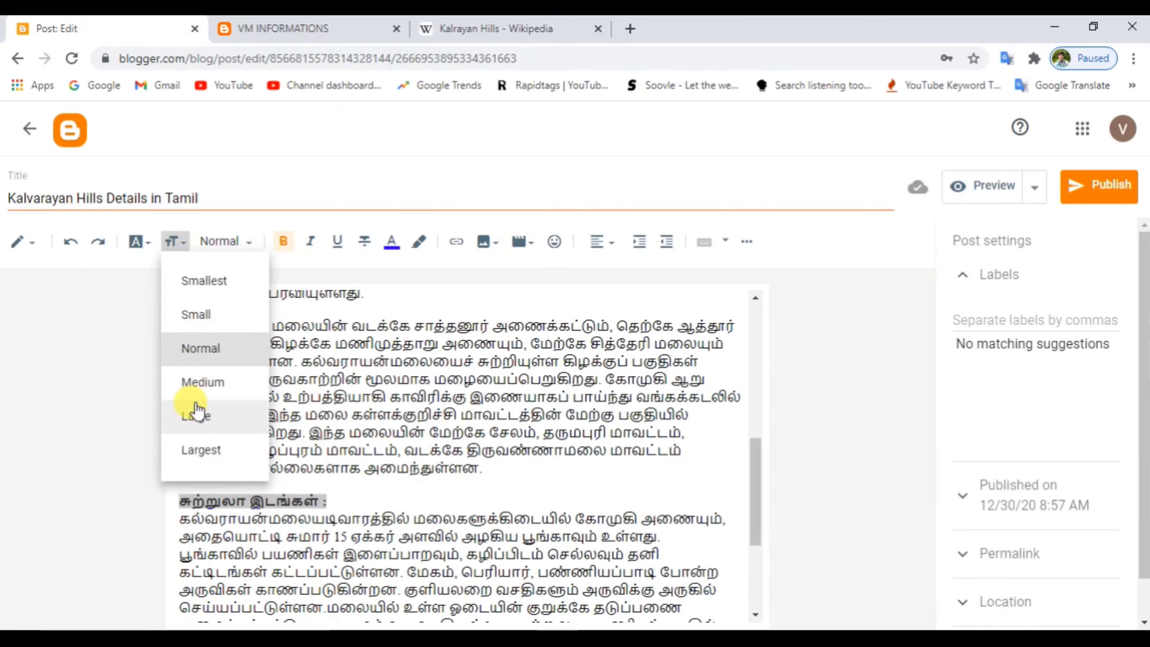
pyautogui.click(196, 411)
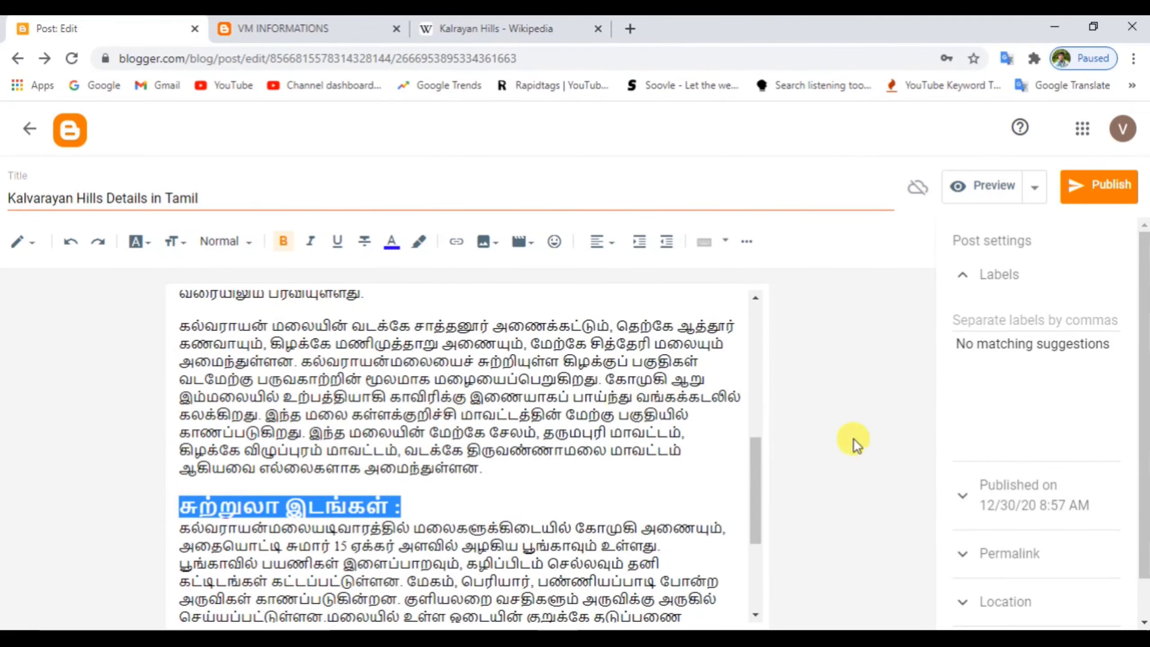
# Format the "அமைவிடம் :" heading as Large, bold, blue text.
pyautogui.moveTo(757, 469); pyautogui.dragTo(748, 407)
pyautogui.moveTo(280, 363); pyautogui.dragTo(101, 355)
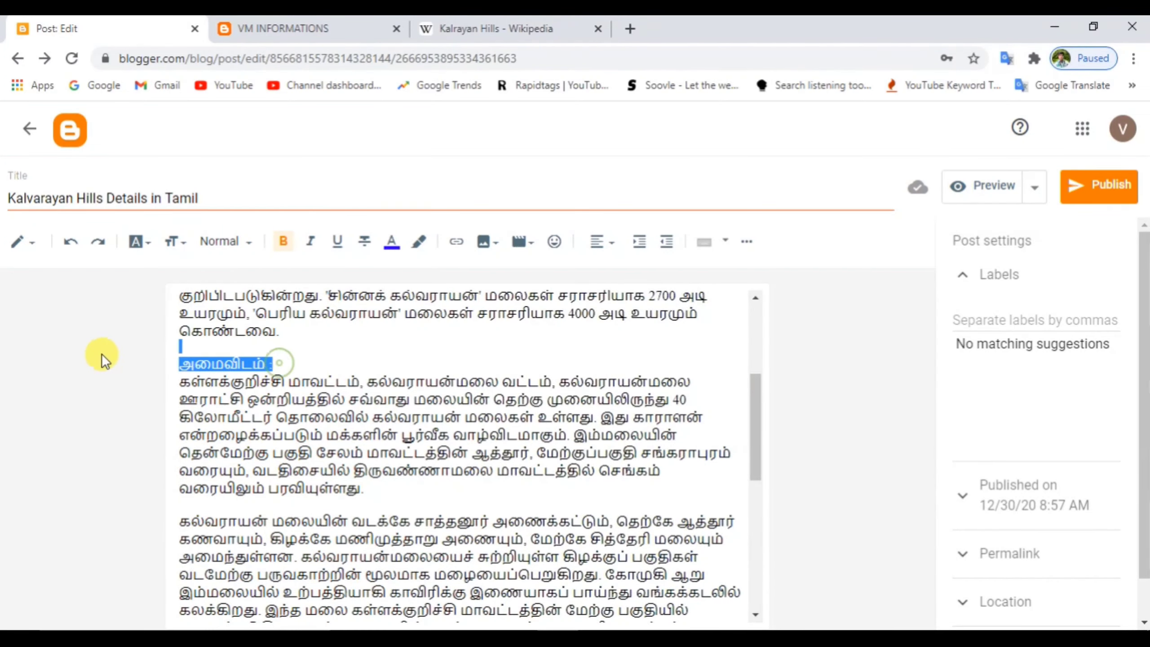
pyautogui.click(175, 241)
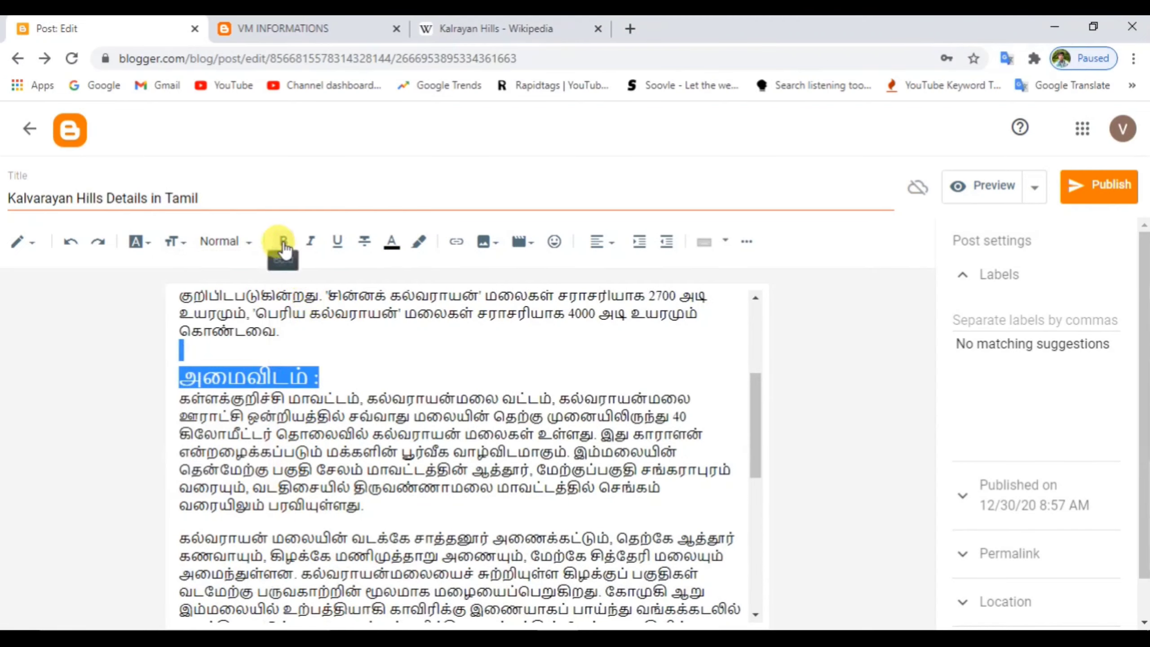
pyautogui.click(281, 243)
pyautogui.click(392, 241)
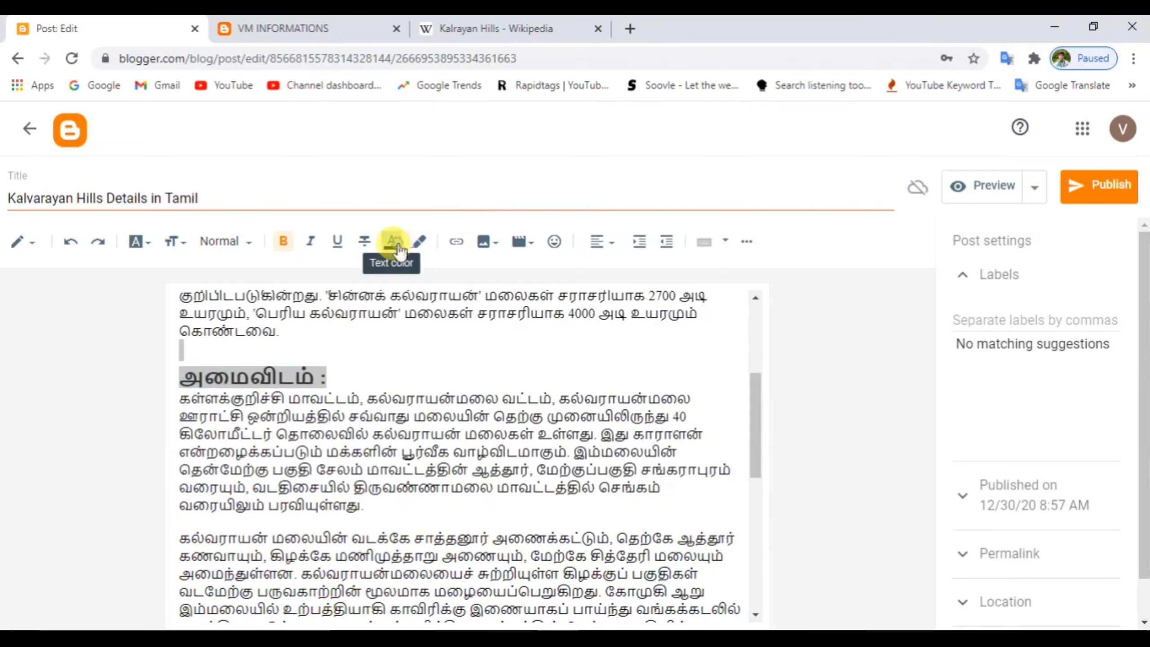
pyautogui.click(613, 259)
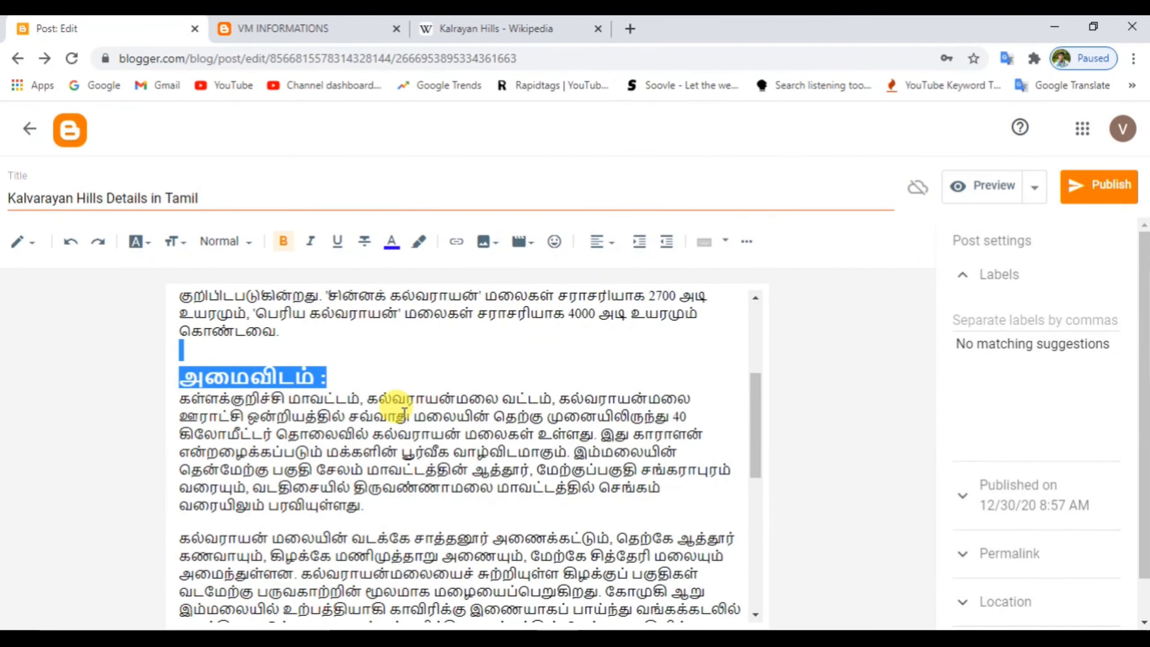
pyautogui.click(403, 412)
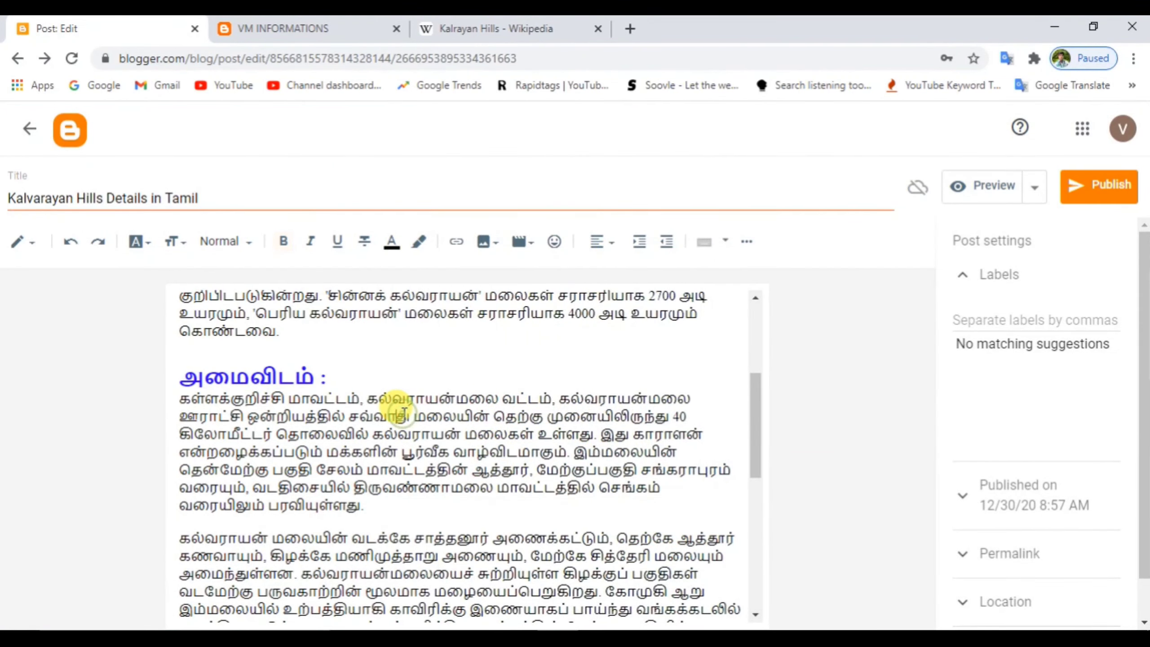
# Insert a blank line below each of the "அமைவிடம் :" and "சுற்றுலா இடங்கள் :" headings.
pyautogui.click(372, 362)
pyautogui.press('Return')
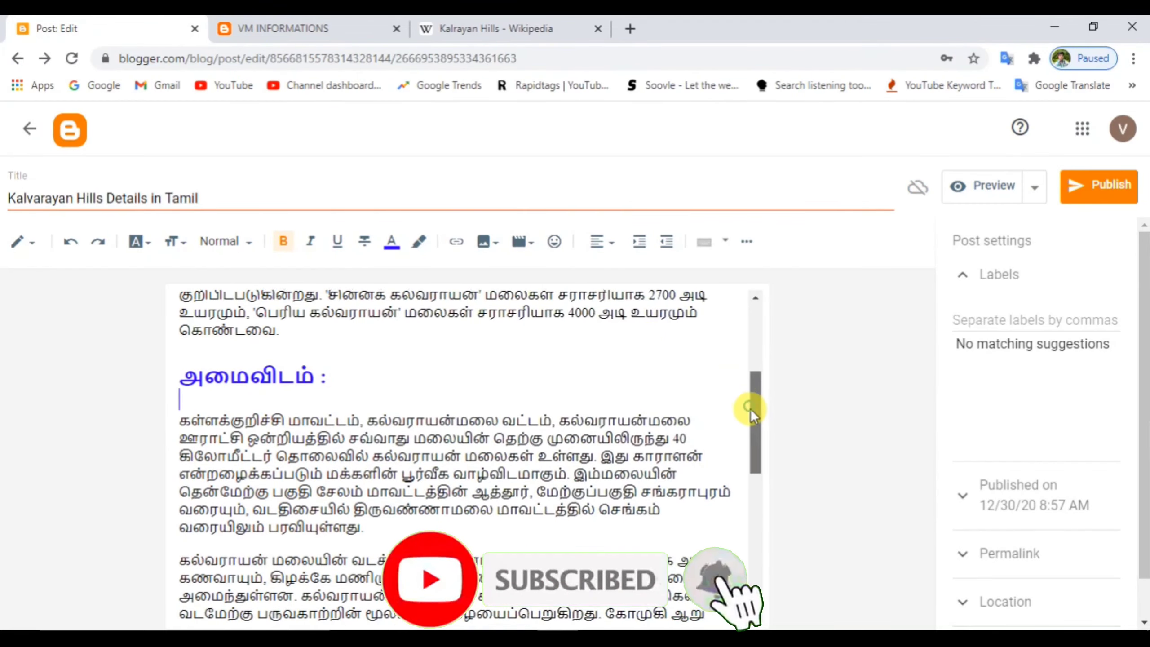
pyautogui.moveTo(750, 408); pyautogui.dragTo(753, 490)
pyautogui.click(476, 470)
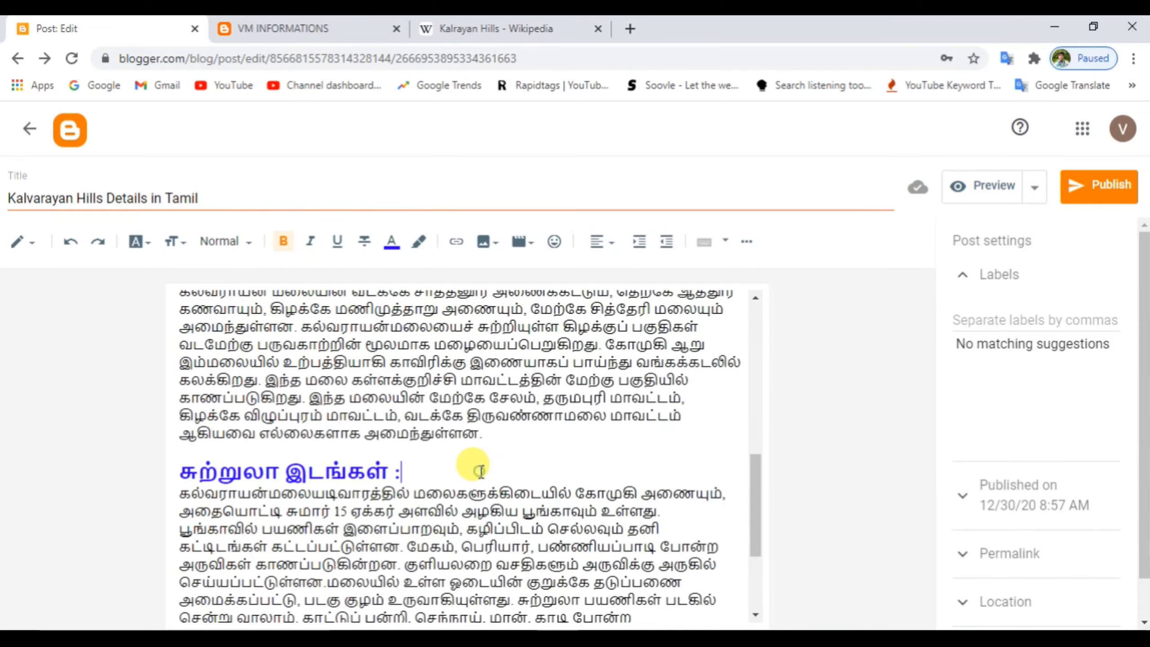
pyautogui.press('Return')
# Review the available image sources, video sources and text alignment options for the post.
pyautogui.moveTo(757, 477); pyautogui.dragTo(763, 360)
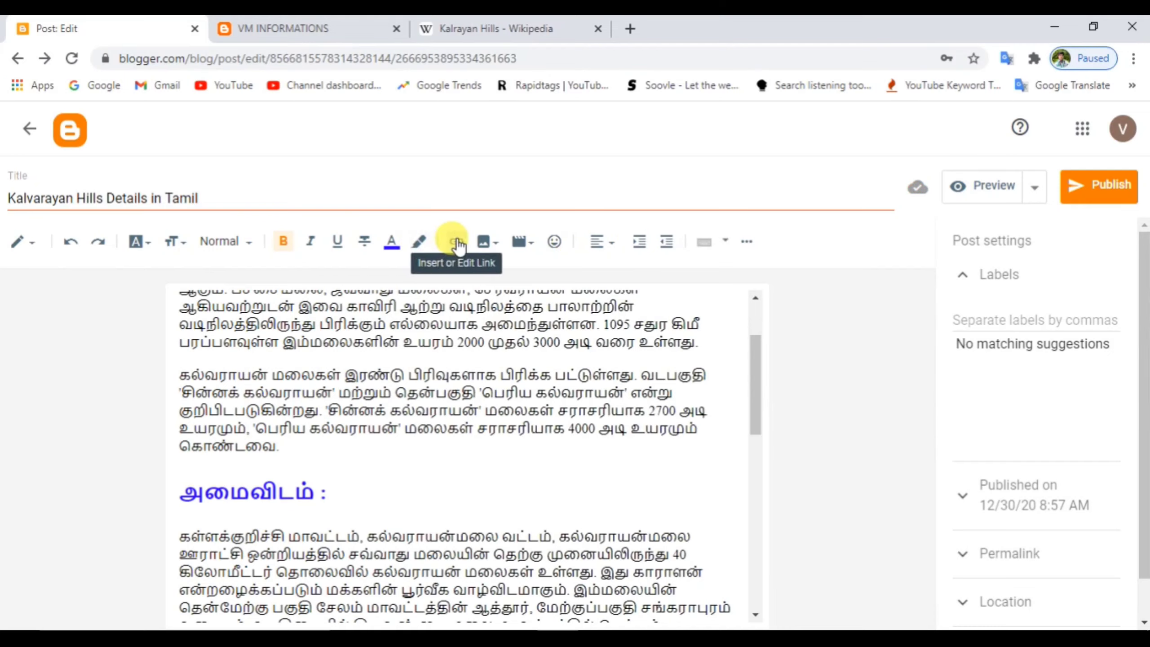
pyautogui.click(496, 244)
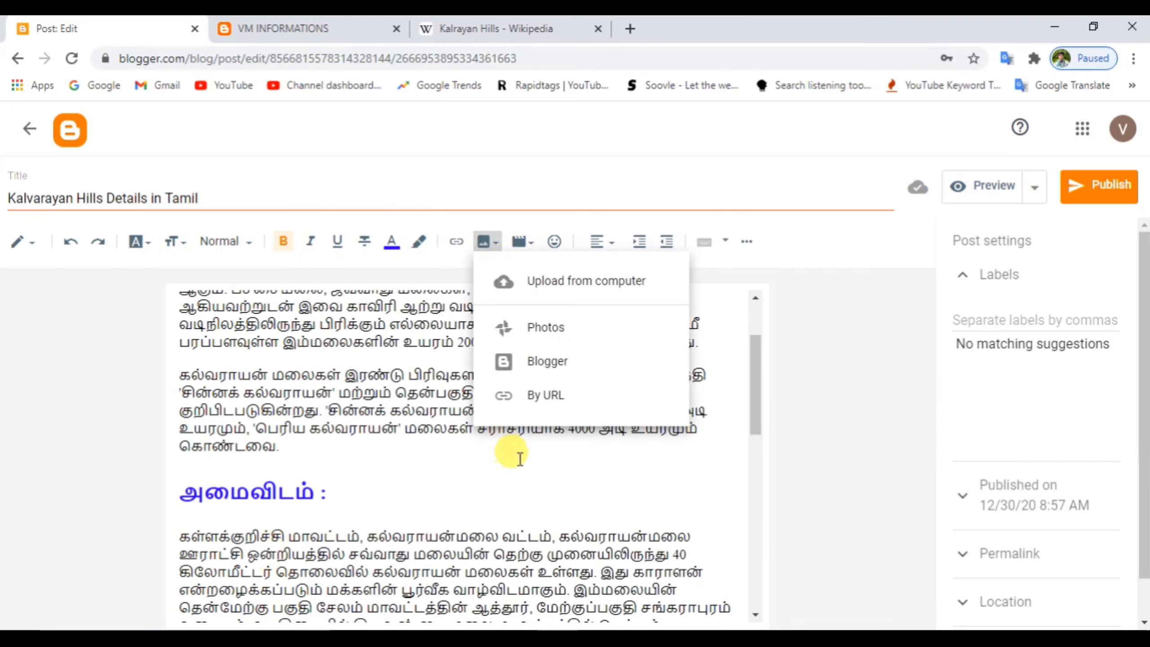
pyautogui.click(540, 191)
pyautogui.click(535, 244)
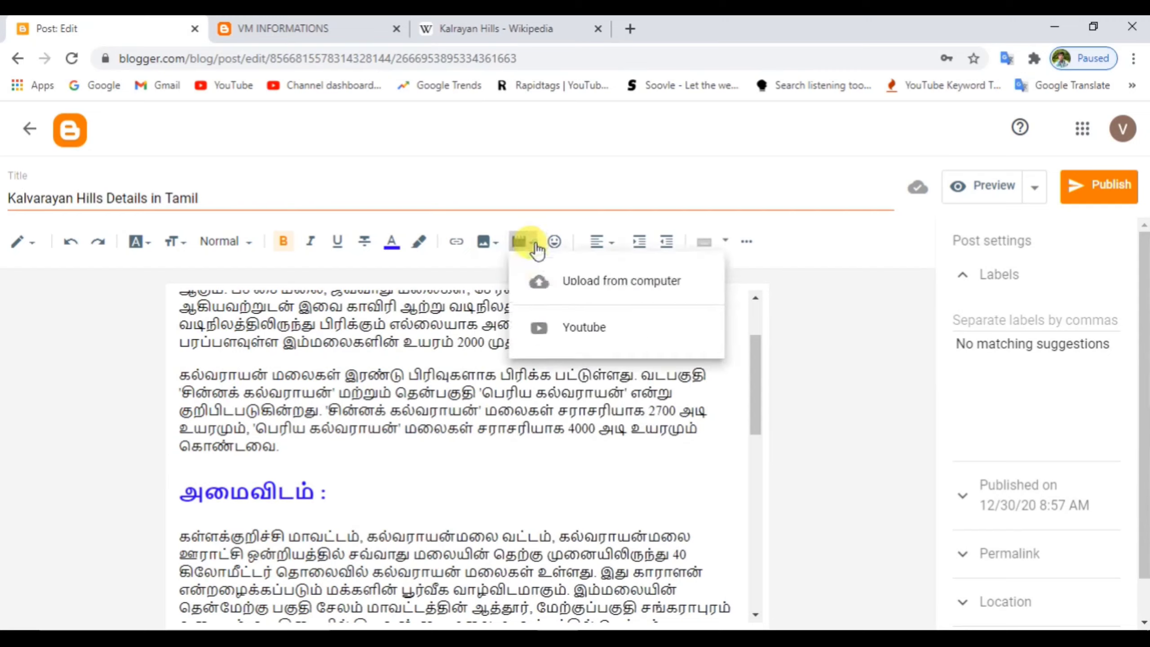
pyautogui.click(578, 200)
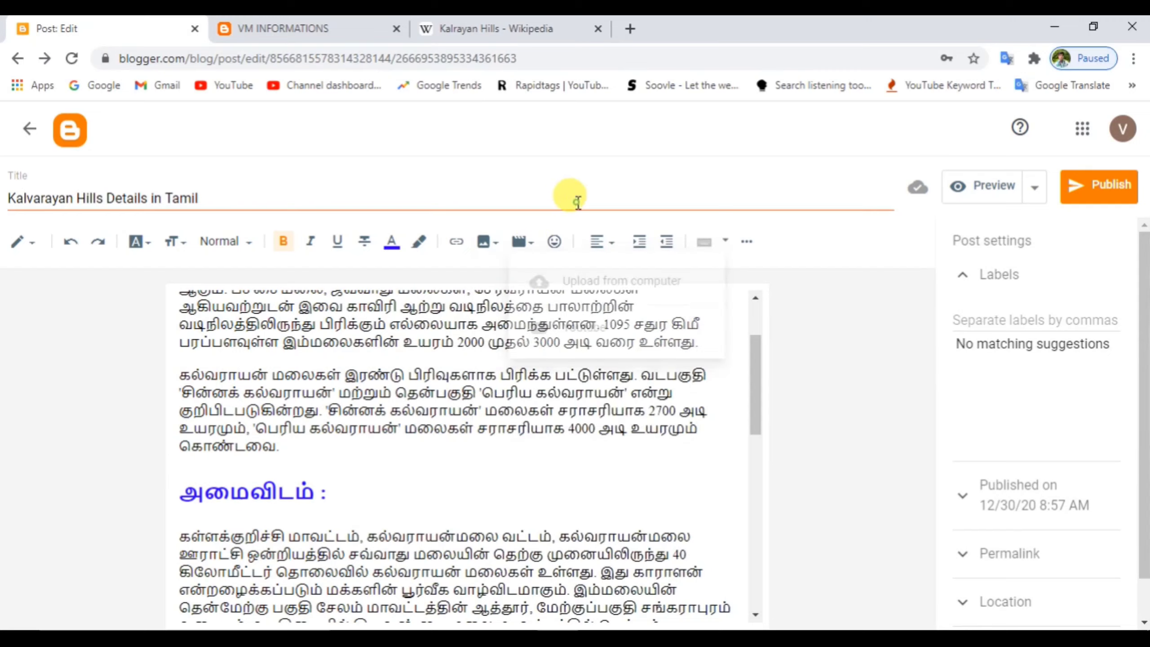
pyautogui.click(615, 251)
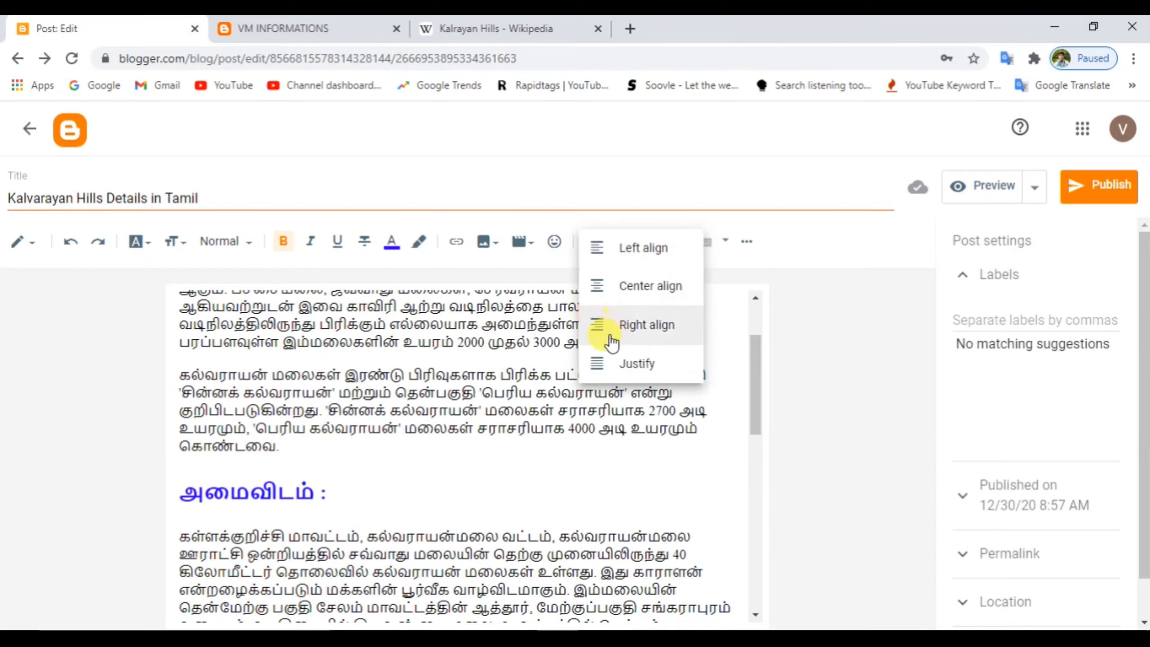
pyautogui.click(708, 177)
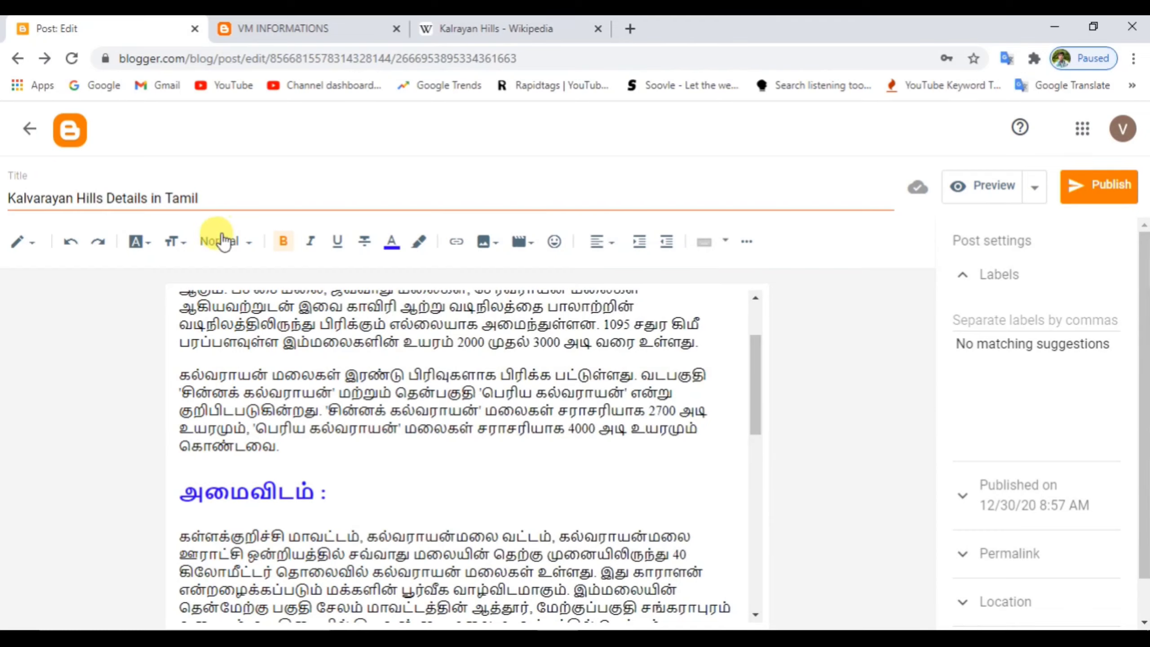
# Undo the last edit in the post body.
pyautogui.click(70, 242)
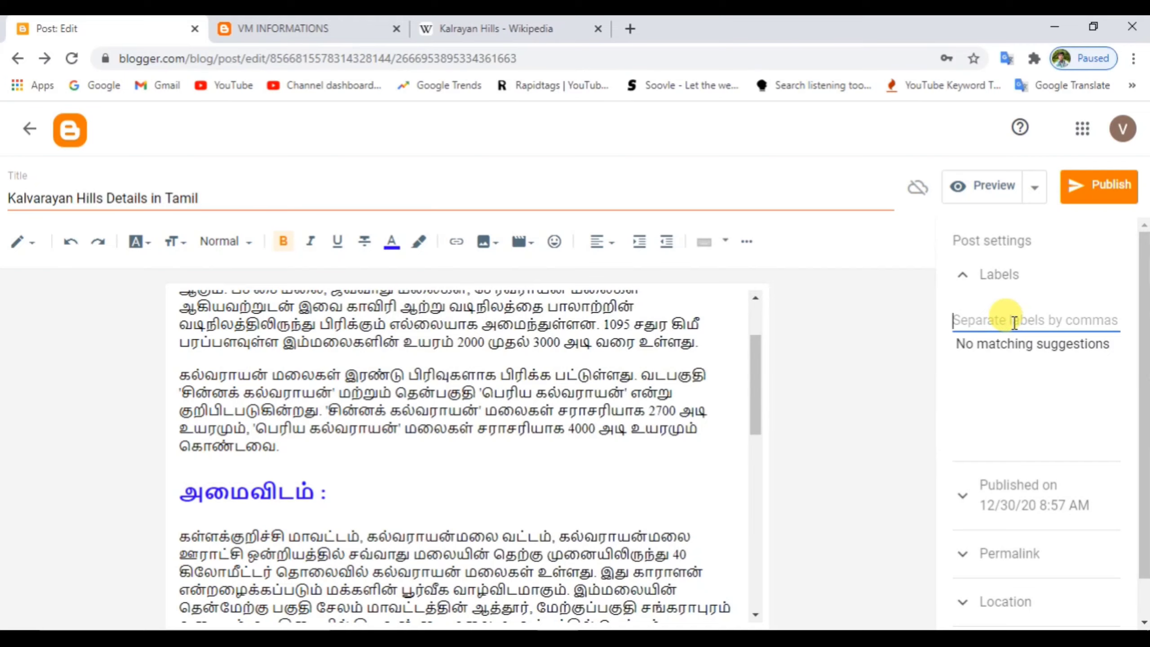
# Add the label "Tourist Place" to the Kalvarayan Hills post.
pyautogui.write('T')
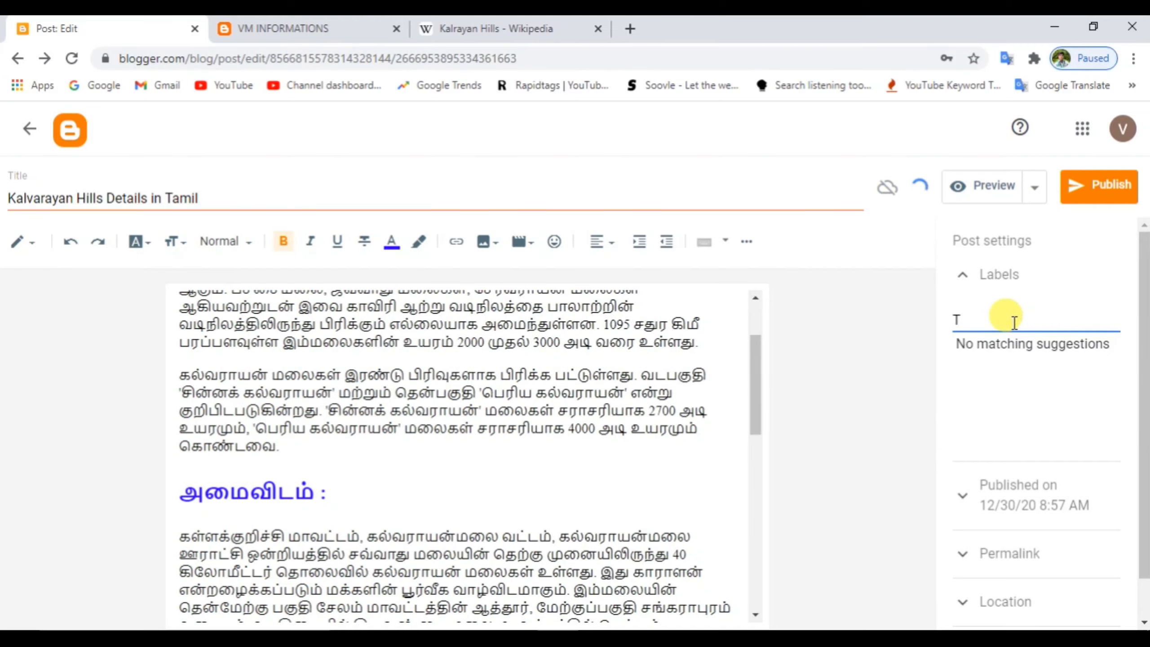
pyautogui.write('ourist P')
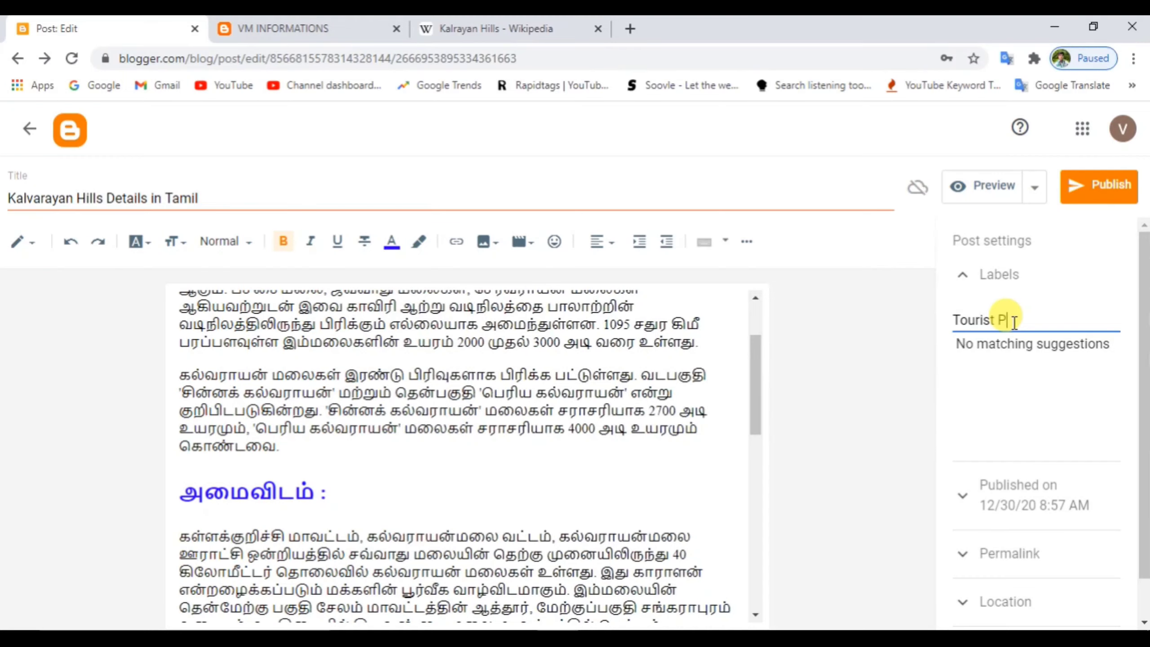
pyautogui.write('lace')
# Preview the whole post in full width and in the mobile layout, and close the preview.
pyautogui.click(1031, 190)
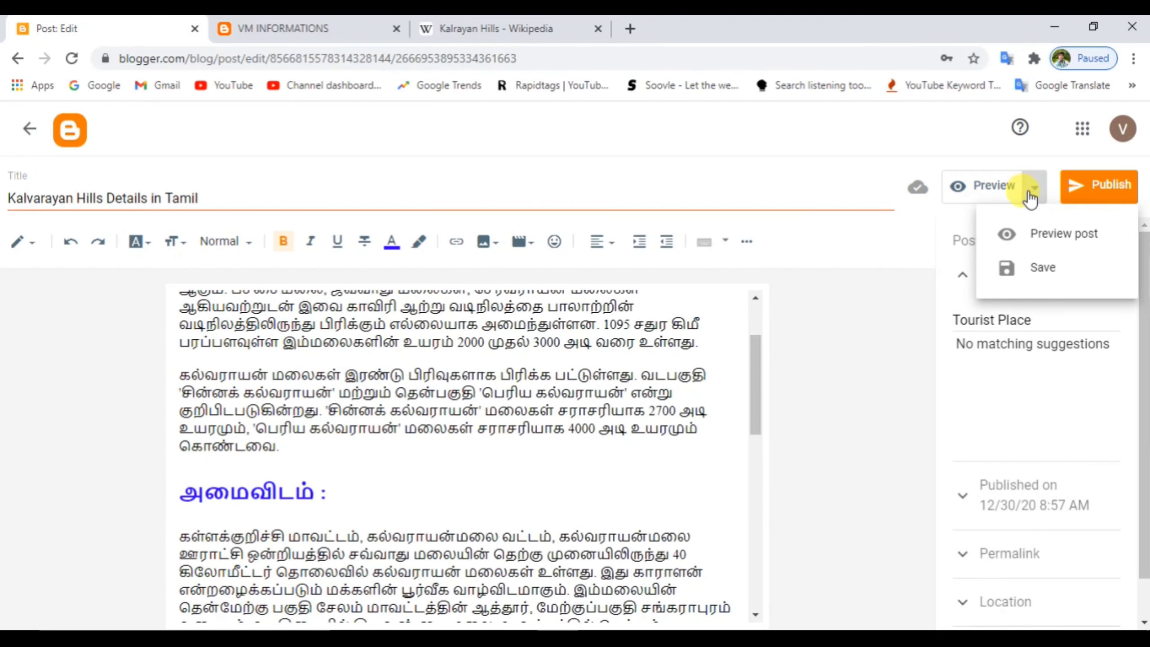
pyautogui.click(1013, 235)
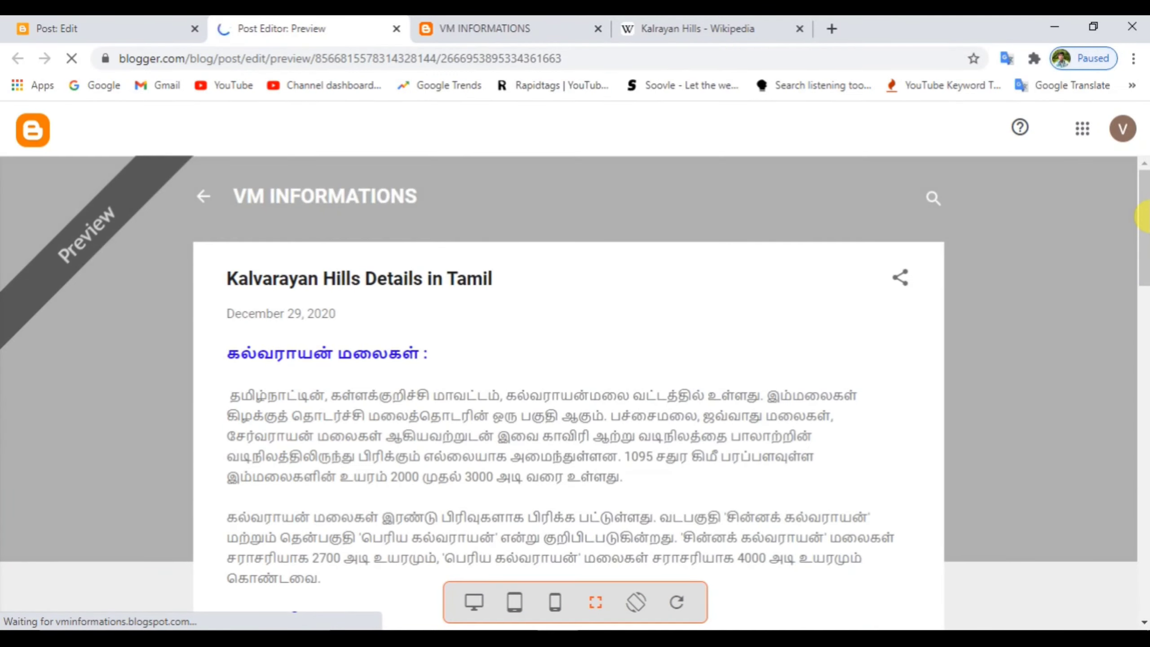
pyautogui.moveTo(1142, 226); pyautogui.dragTo(1131, 506)
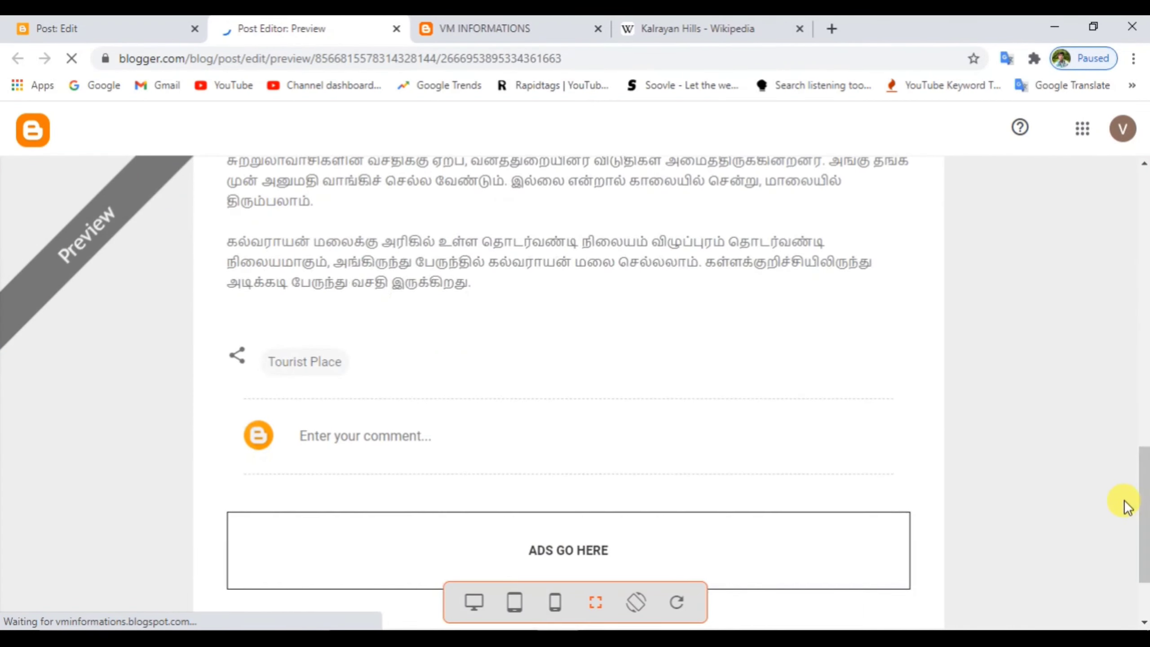
pyautogui.click(556, 602)
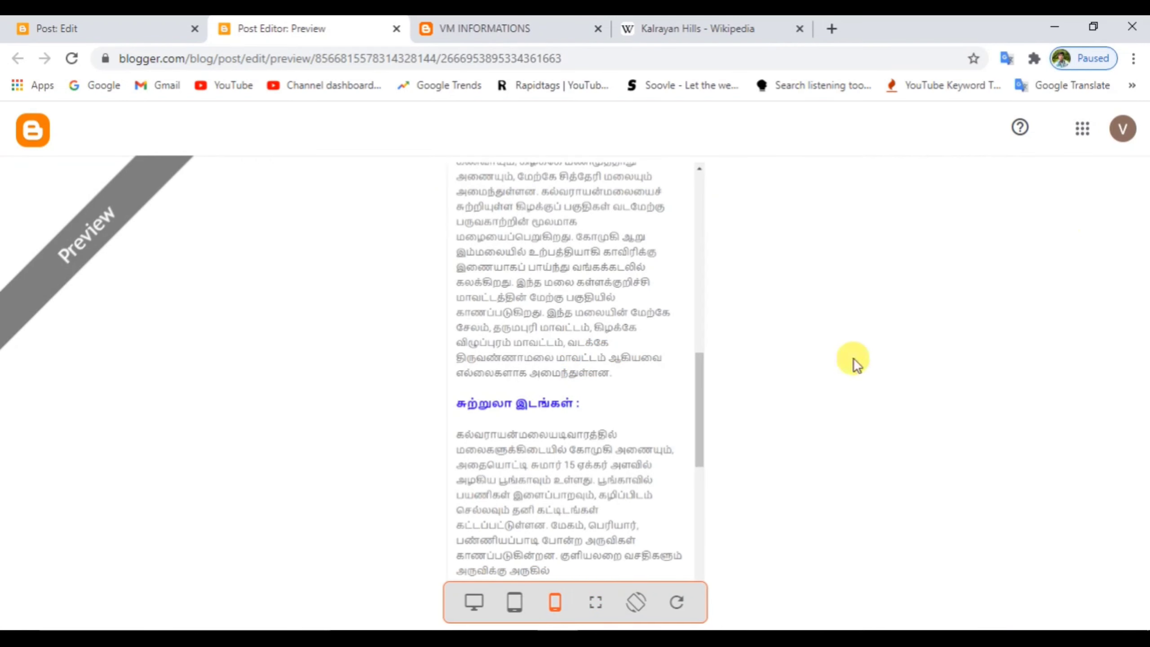
pyautogui.moveTo(701, 419); pyautogui.dragTo(686, 226)
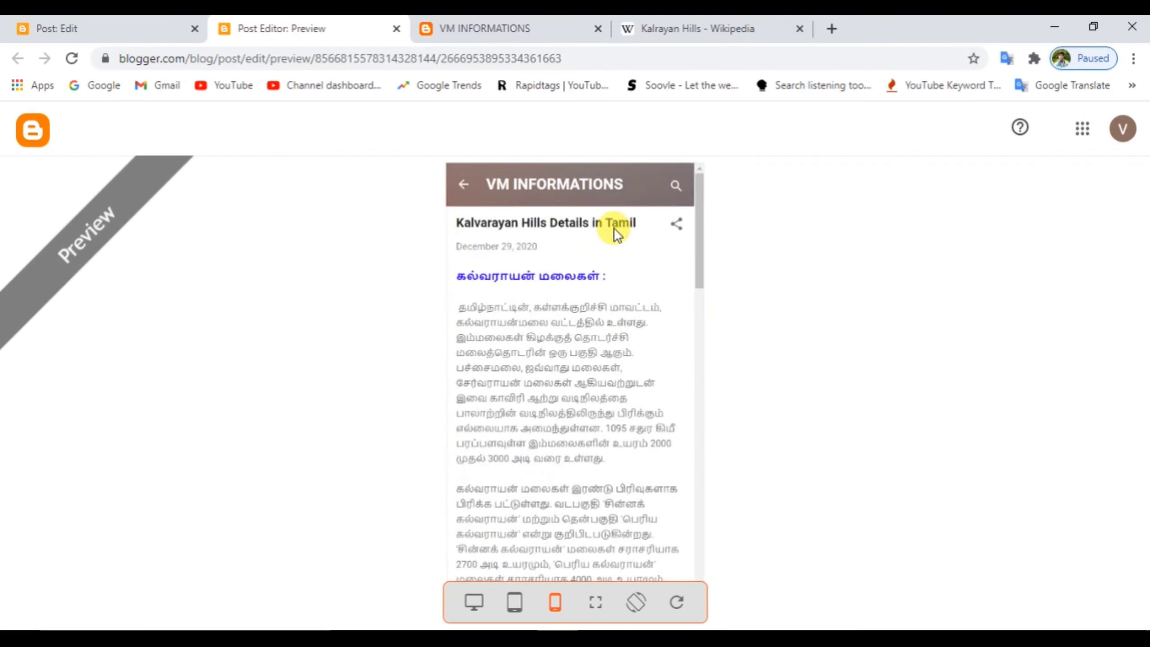
pyautogui.moveTo(696, 250); pyautogui.dragTo(701, 498)
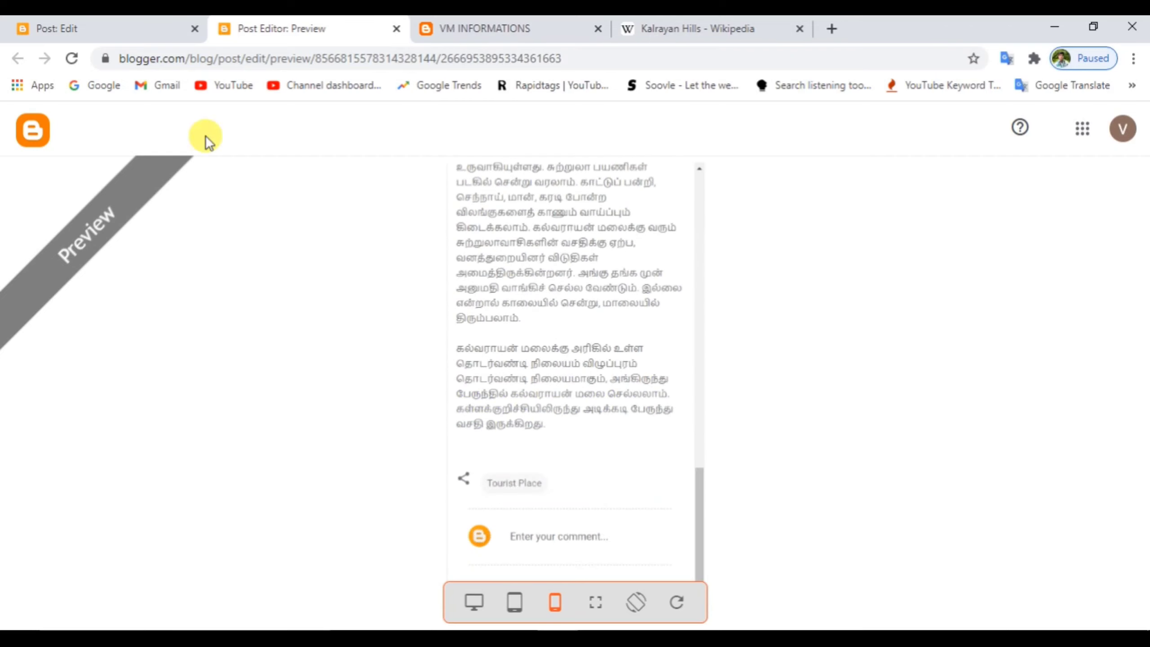
pyautogui.click(397, 28)
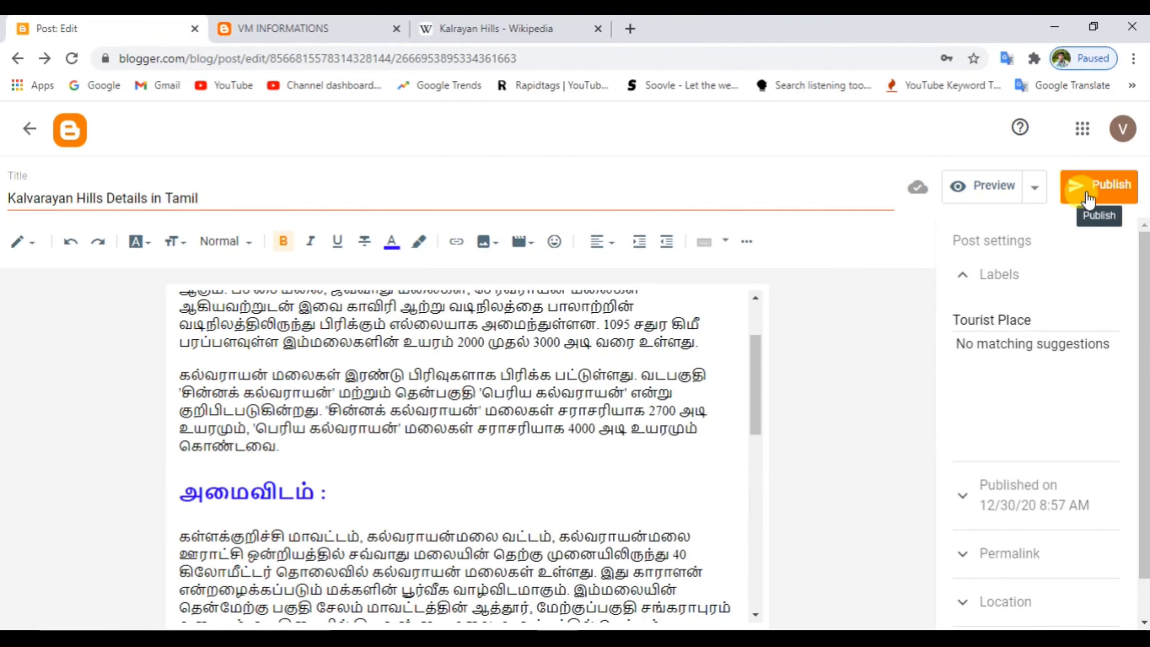
# Reload the live VM INFORMATIONS blog to check its current content, and return to the post editor.
pyautogui.click(300, 26)
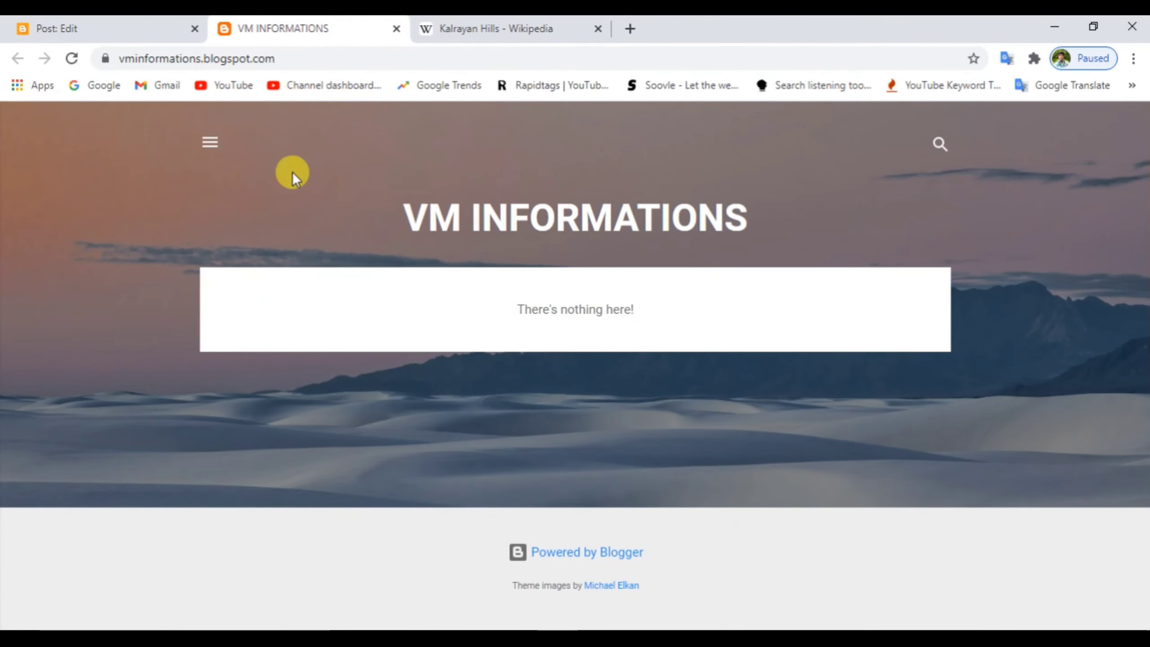
pyautogui.click(71, 59)
pyautogui.click(97, 22)
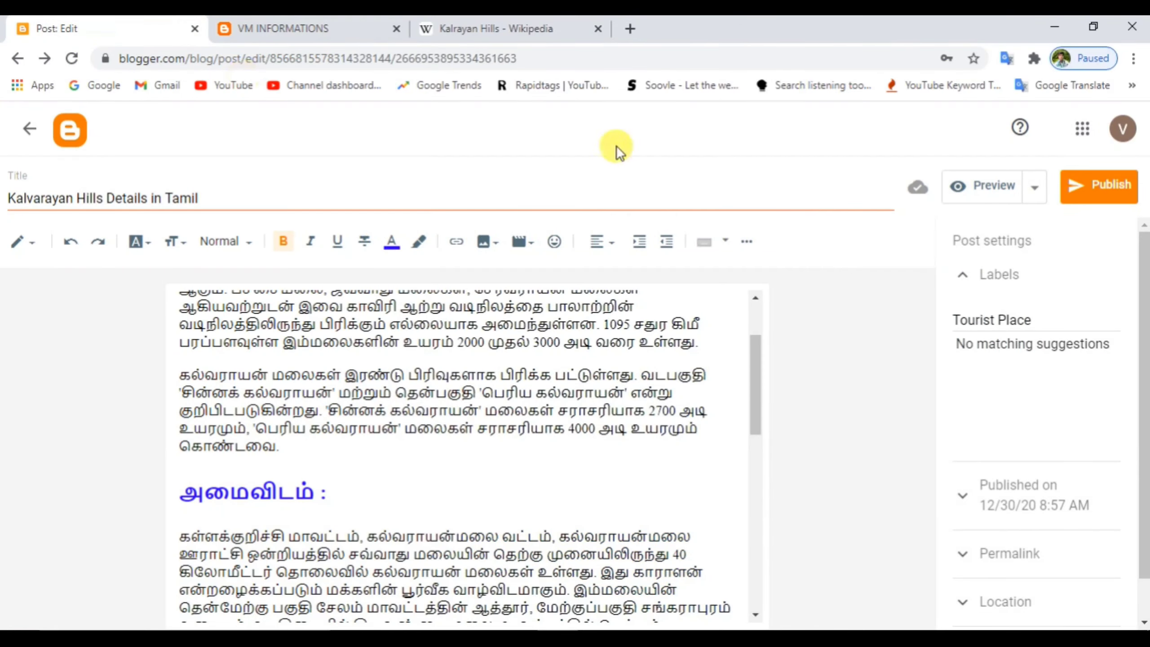
# Publish the "Kalvarayan Hills Details in Tamil" post and confirm the publication.
pyautogui.click(1111, 199)
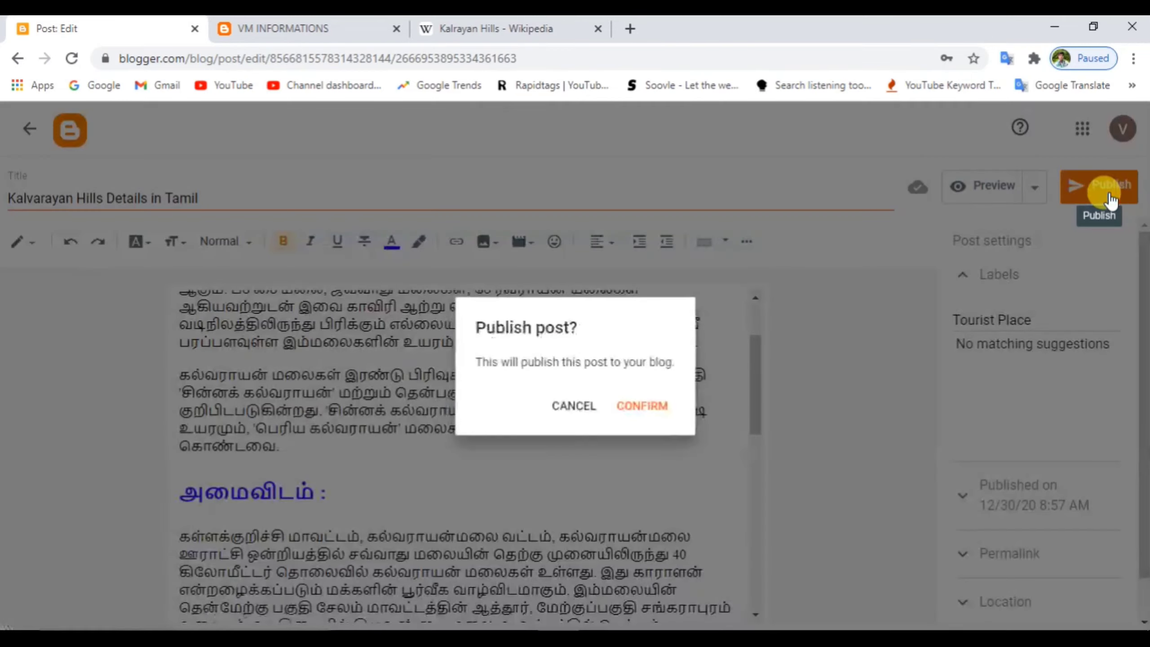
pyautogui.click(671, 408)
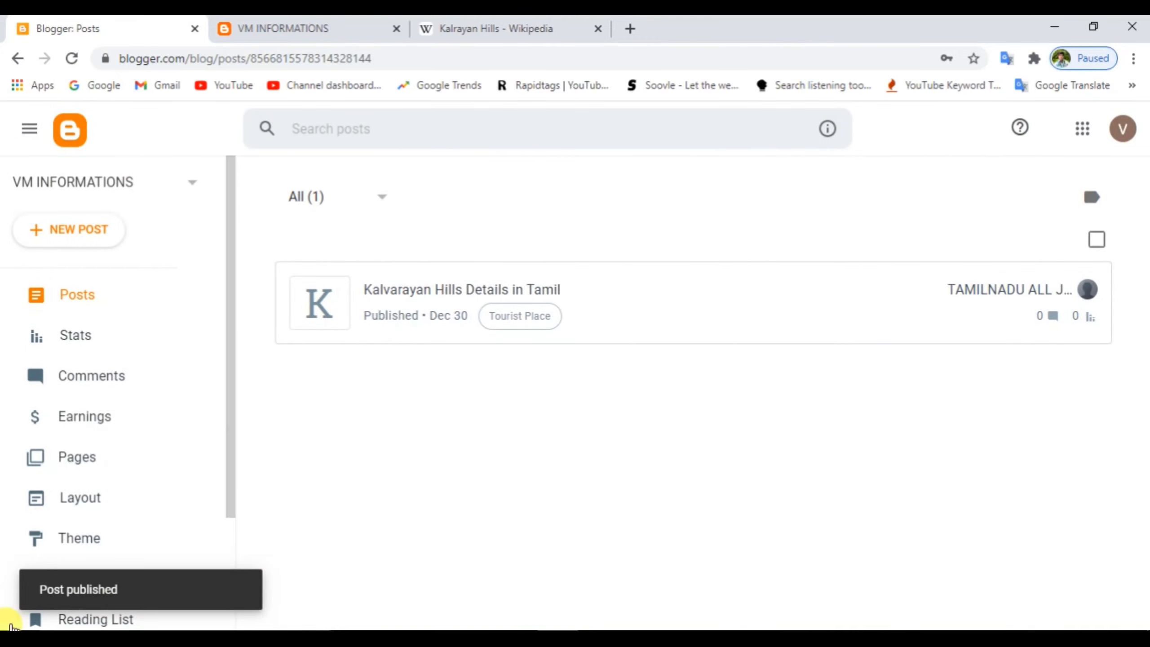
# Reload the live blog and open the full "Kalvarayan Hills Details in Tamil" post to check how it appears.
pyautogui.click(300, 32)
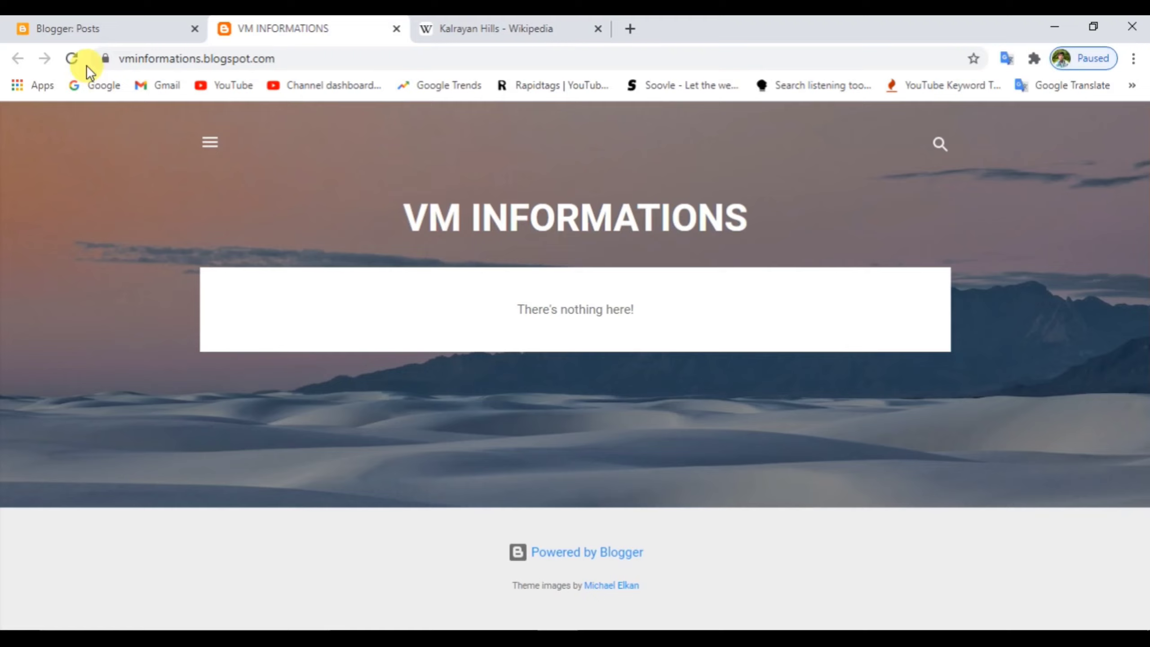
pyautogui.click(66, 58)
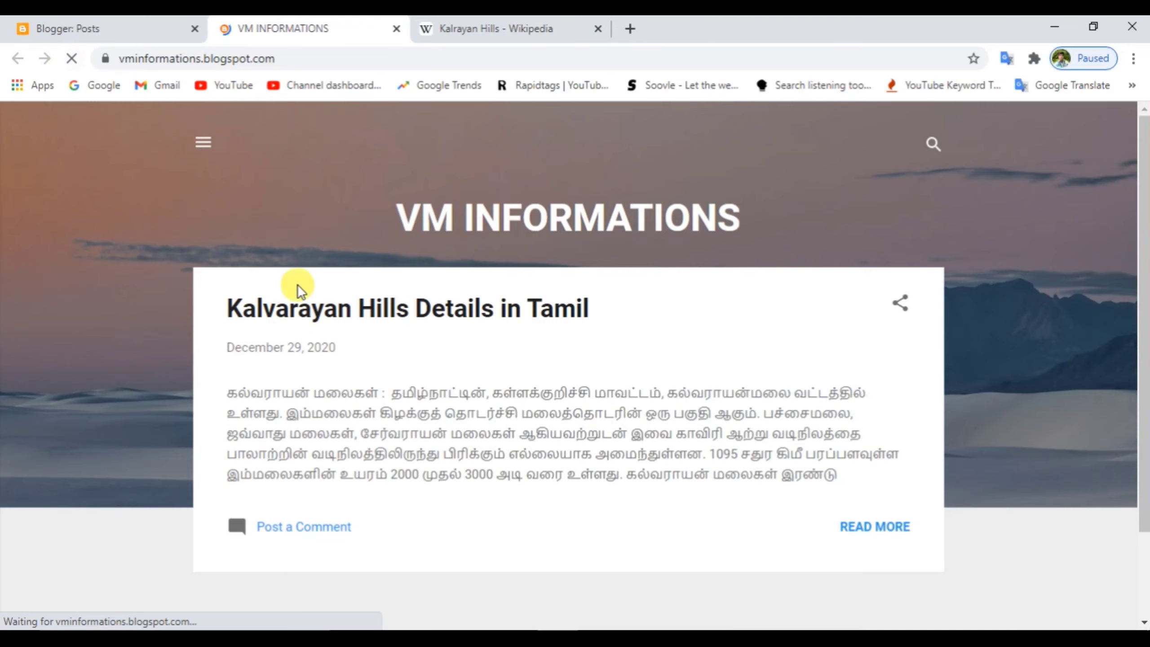
pyautogui.moveTo(1144, 238); pyautogui.dragTo(1142, 352)
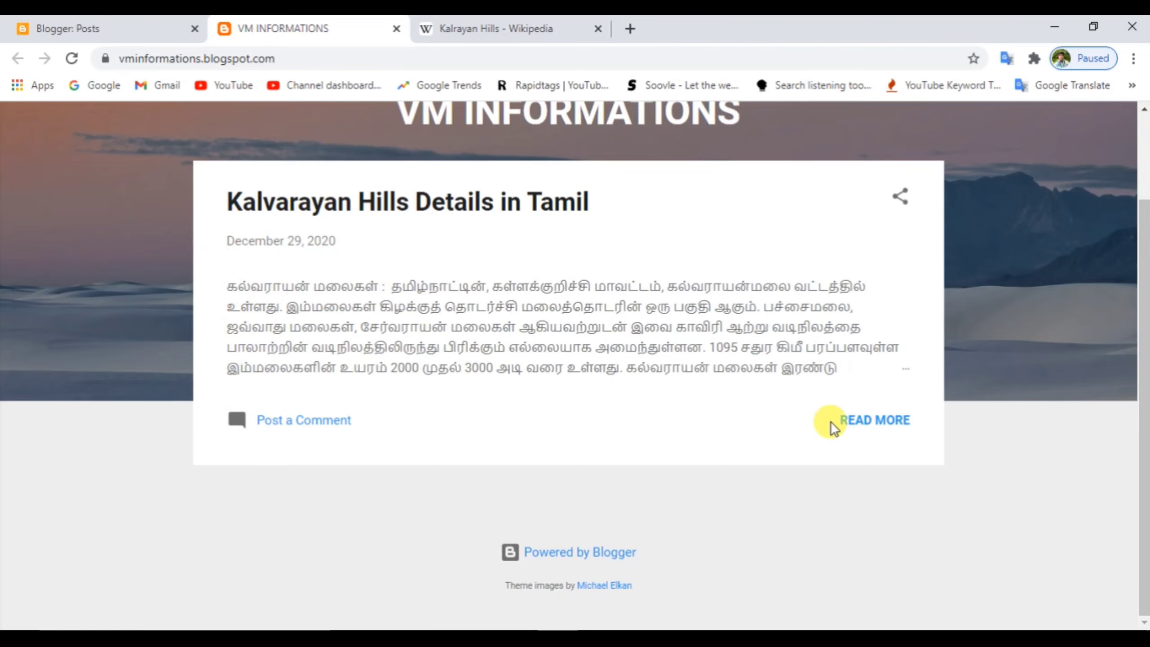
pyautogui.click(877, 418)
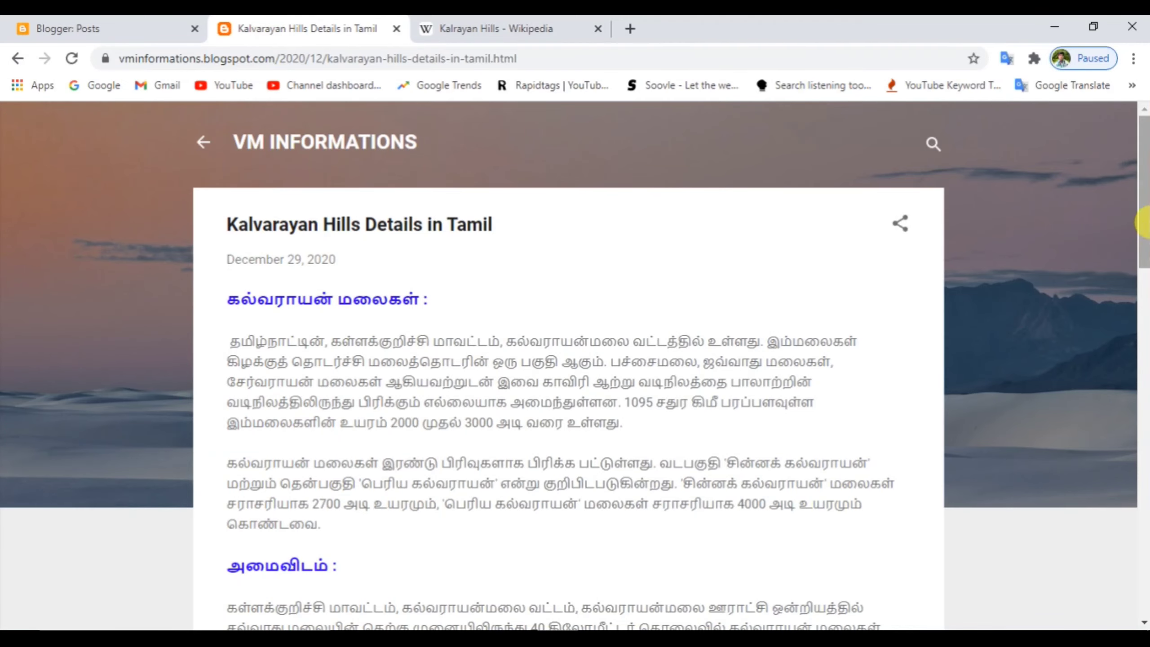
pyautogui.moveTo(1145, 221)
pyautogui.mouseDown()
pyautogui.moveTo(1145, 457)
pyautogui.moveTo(1145, 213)
pyautogui.mouseUp()
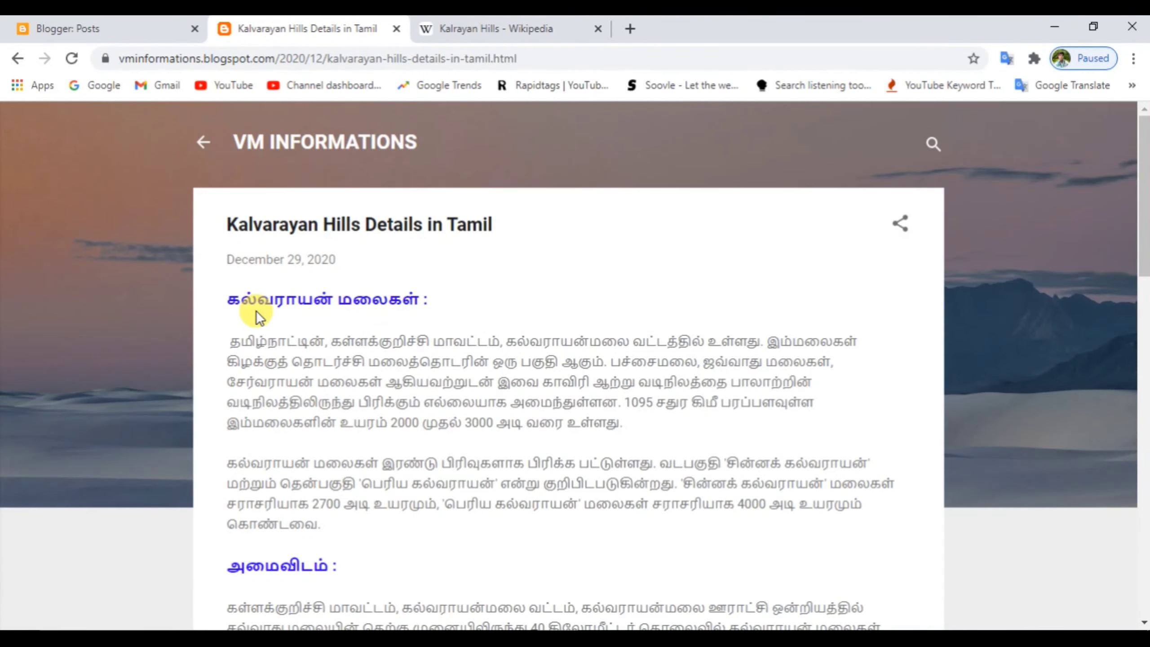
# Return to the Blogger dashboard and review the blog's Stats, Comments and Earnings pages.
pyautogui.click(115, 29)
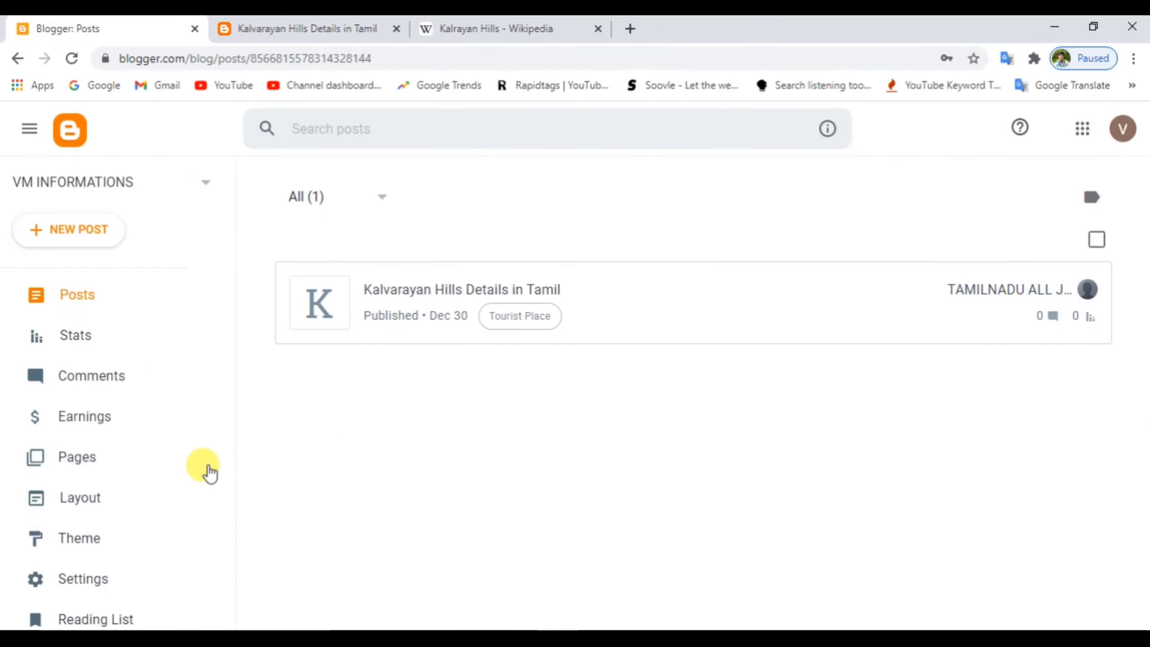
pyautogui.click(88, 349)
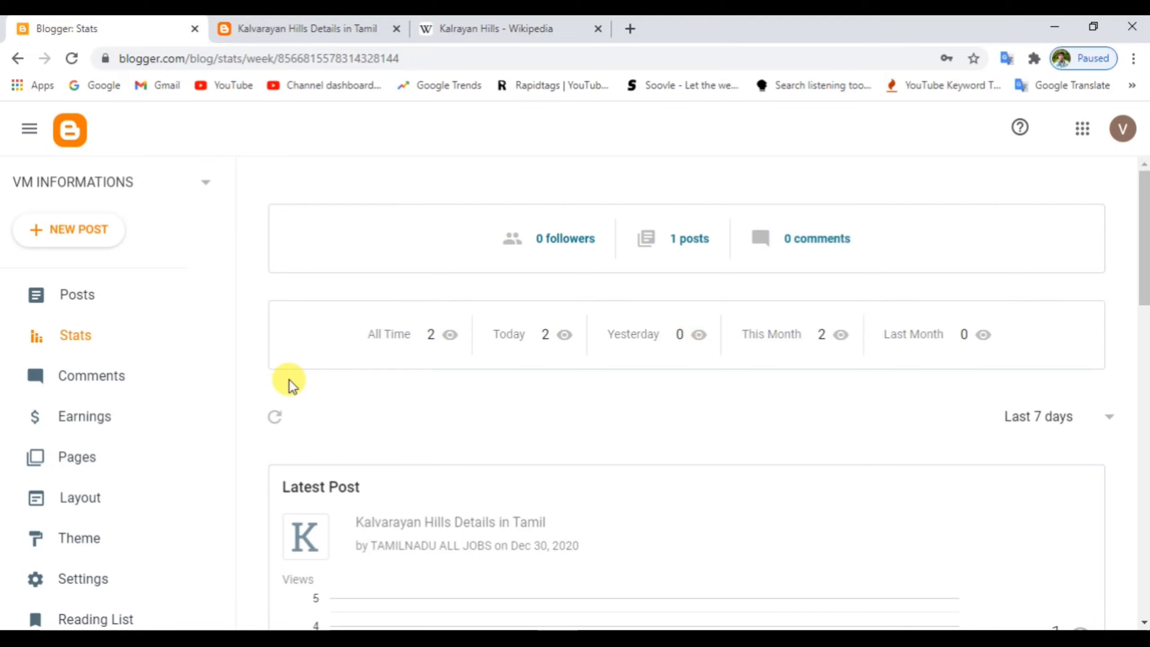
pyautogui.click(116, 376)
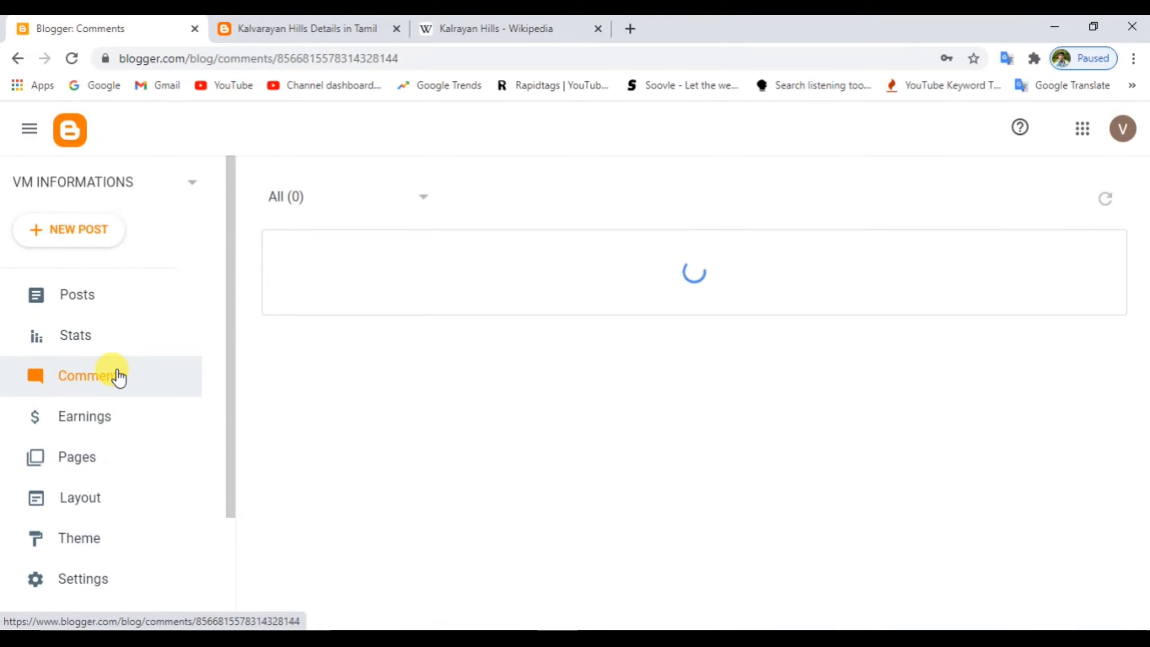
pyautogui.click(97, 420)
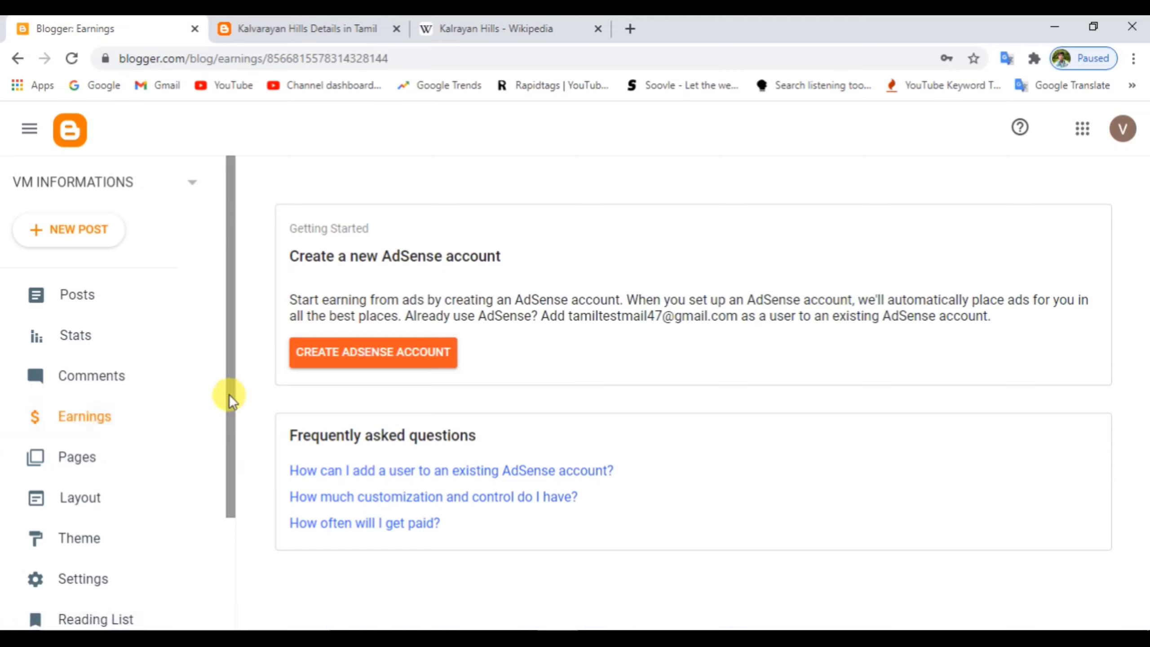
pyautogui.moveTo(228, 394); pyautogui.dragTo(233, 489)
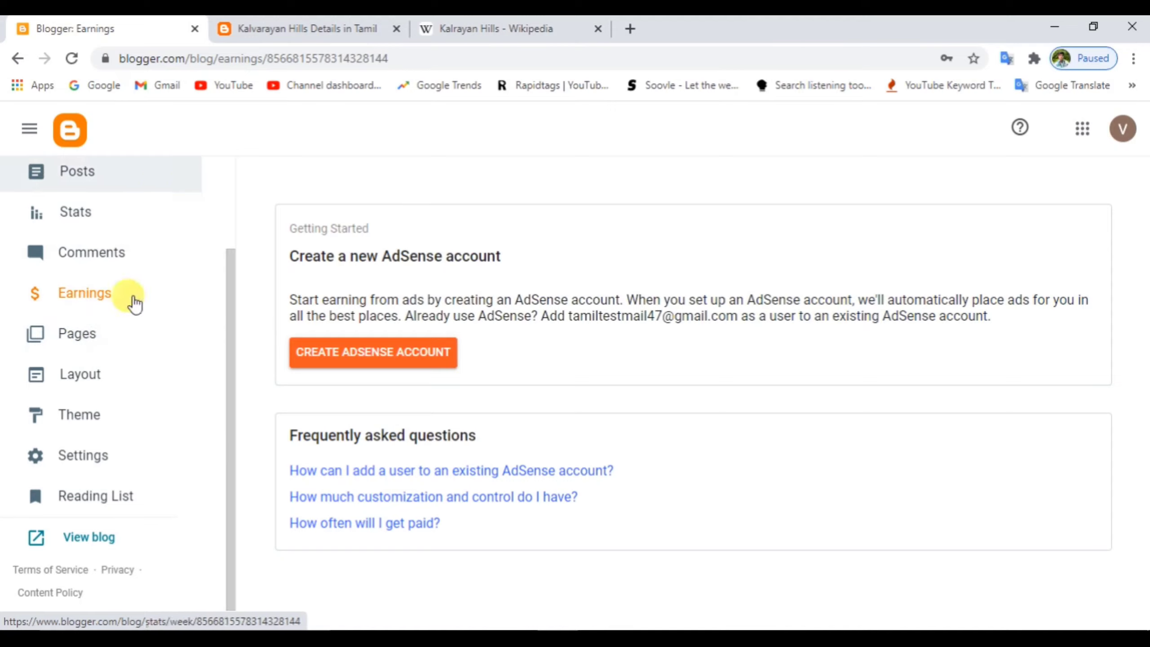
# Examine the blog's layout sections and gadgets and compare them with the live blog's home page.
pyautogui.click(89, 384)
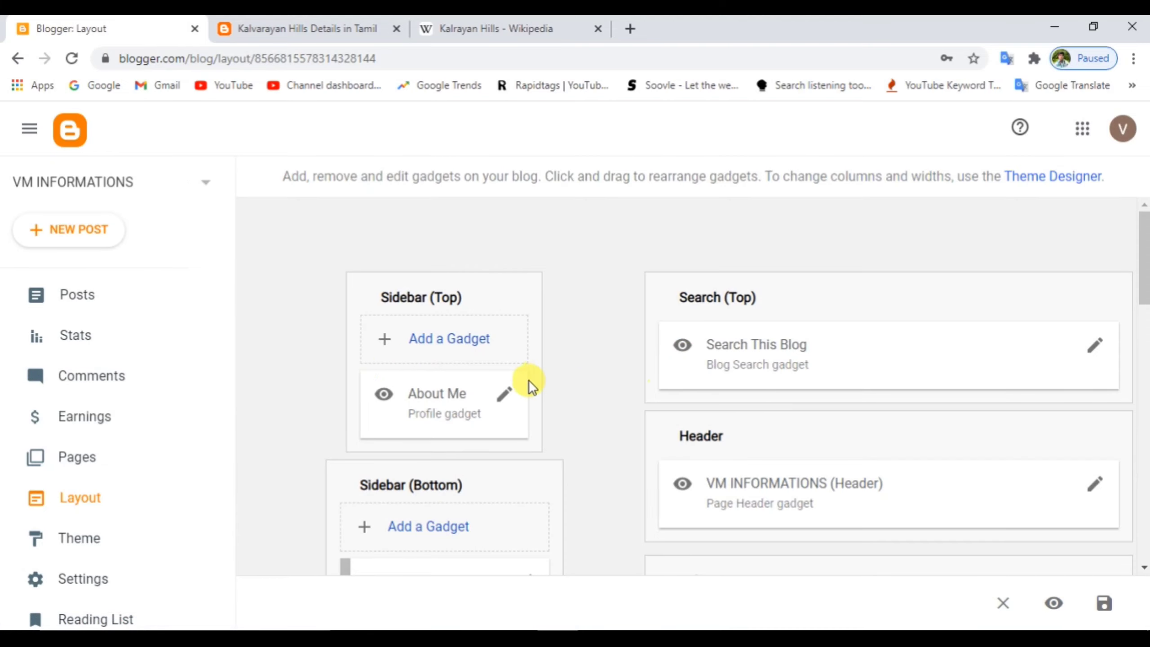
pyautogui.click(313, 30)
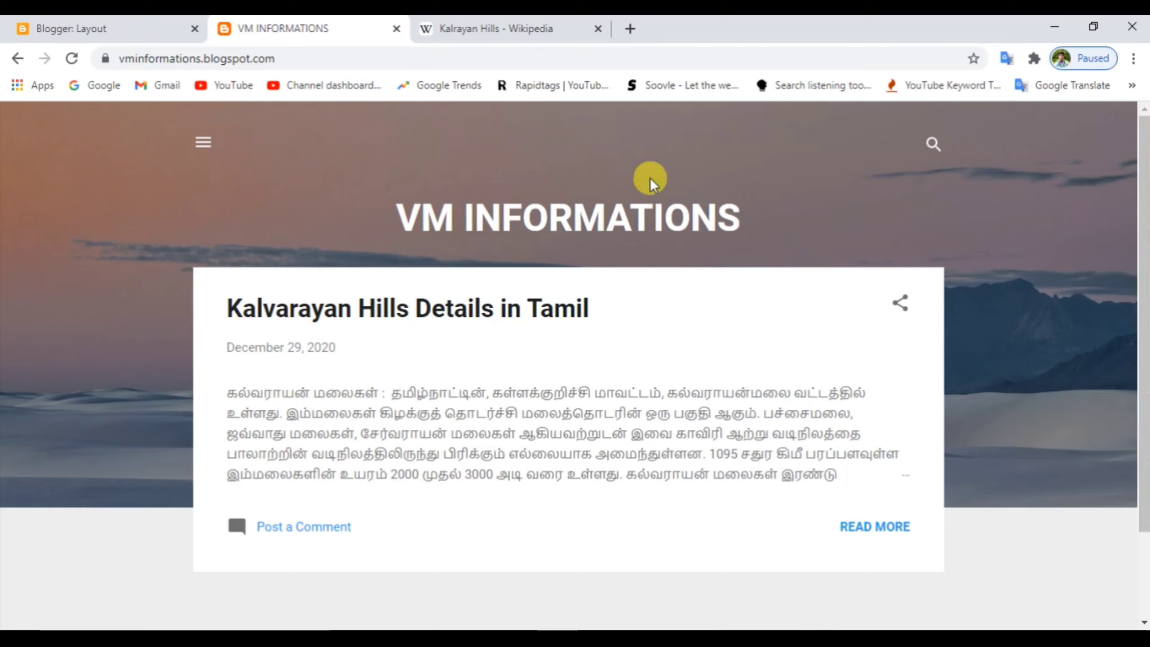
pyautogui.moveTo(1143, 339); pyautogui.dragTo(1145, 444)
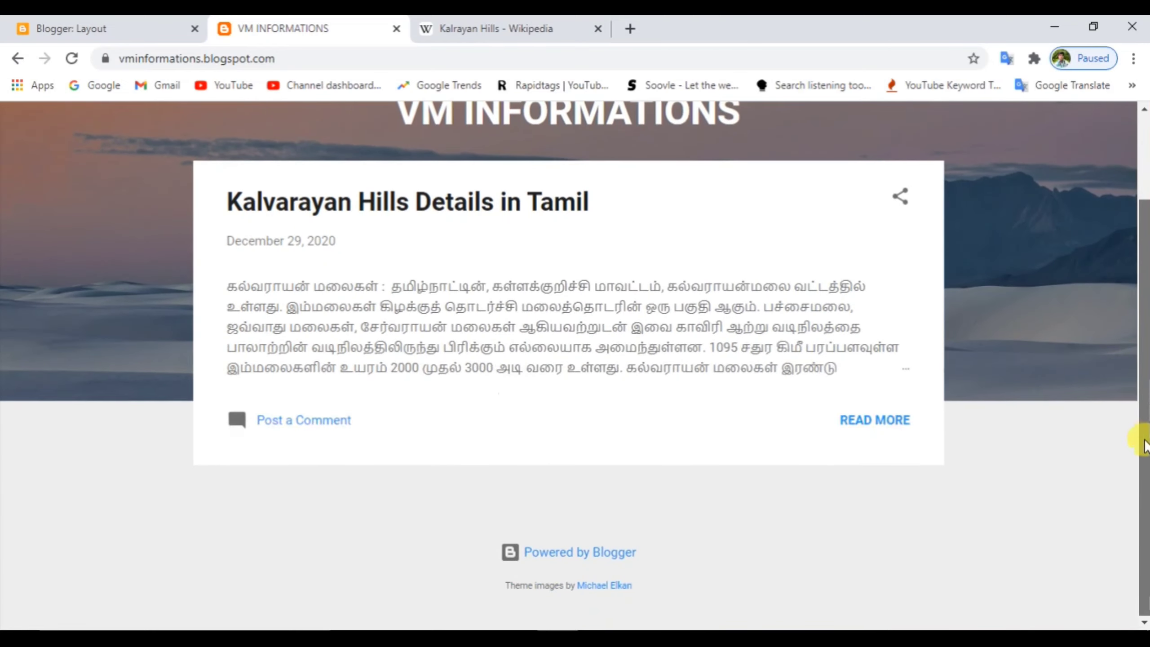
pyautogui.click(73, 25)
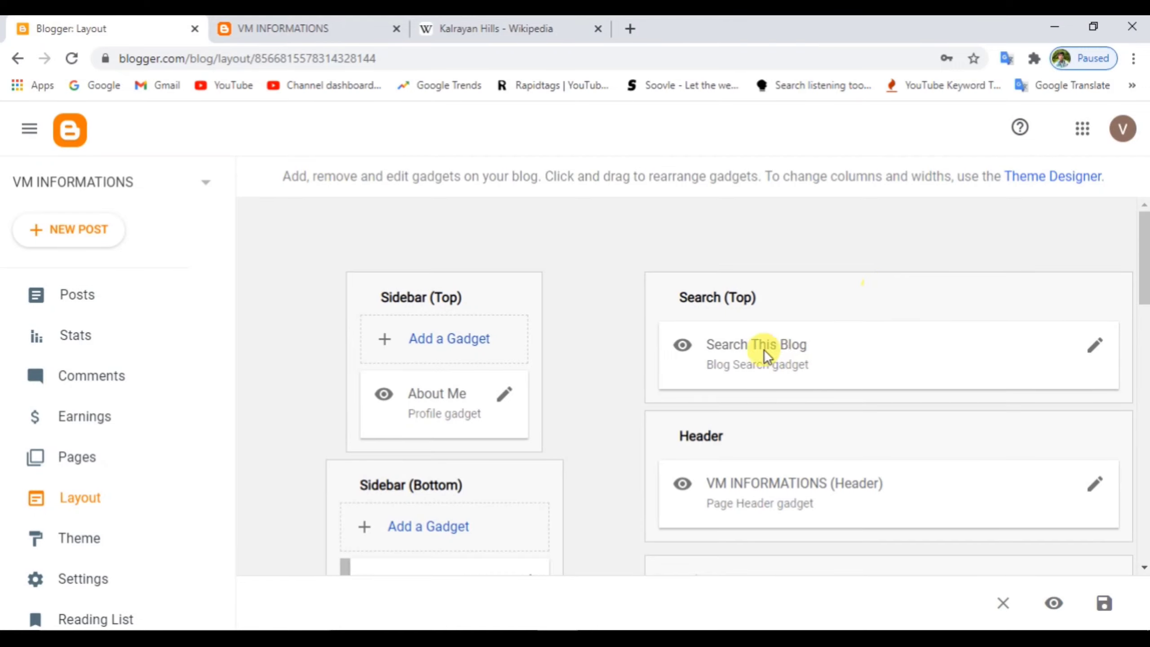
pyautogui.moveTo(1145, 294); pyautogui.dragTo(1145, 390)
# Browse the available blog themes and select the Open variant of the Picture Window theme.
pyautogui.click(82, 537)
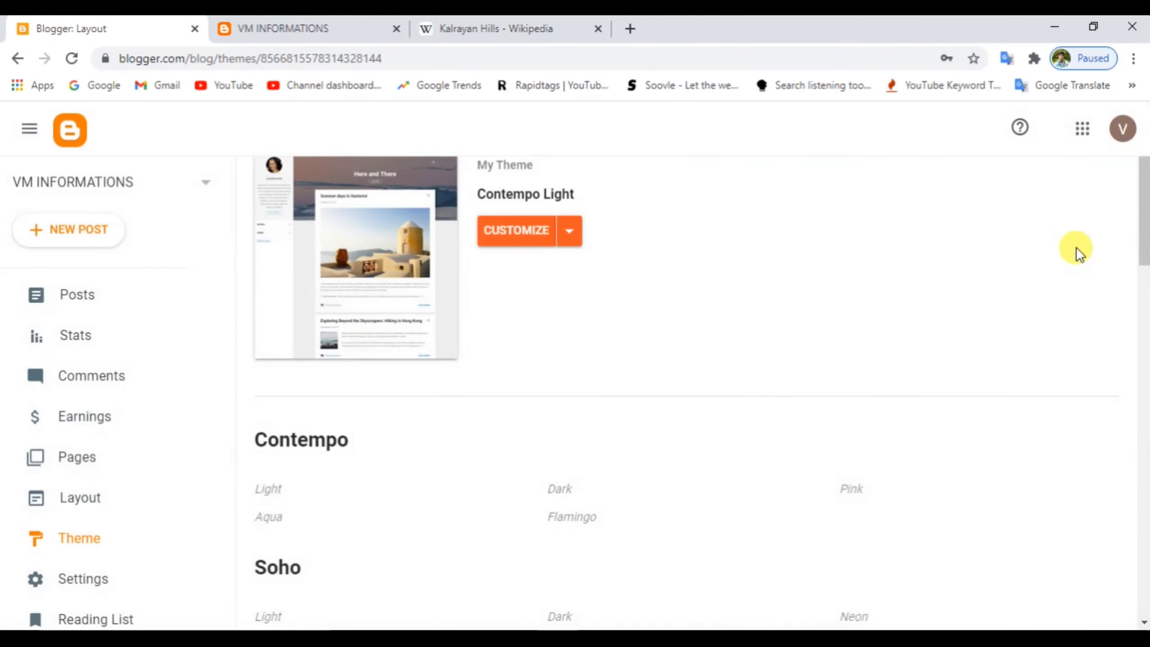
pyautogui.moveTo(1146, 191); pyautogui.dragTo(1145, 480)
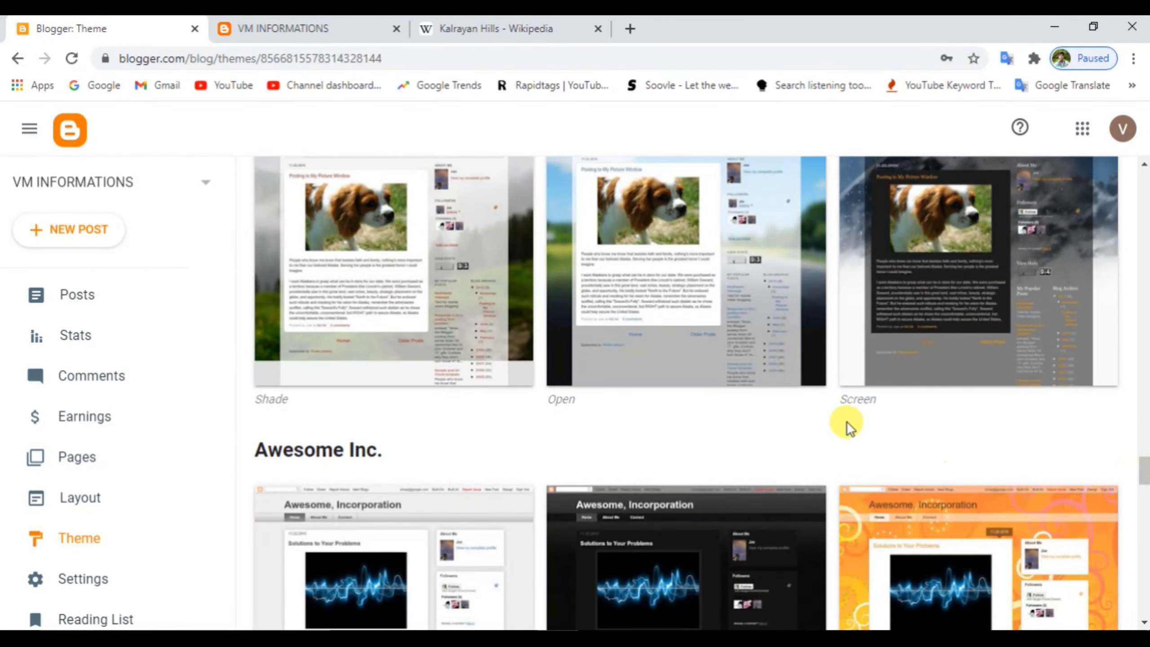
pyautogui.click(763, 371)
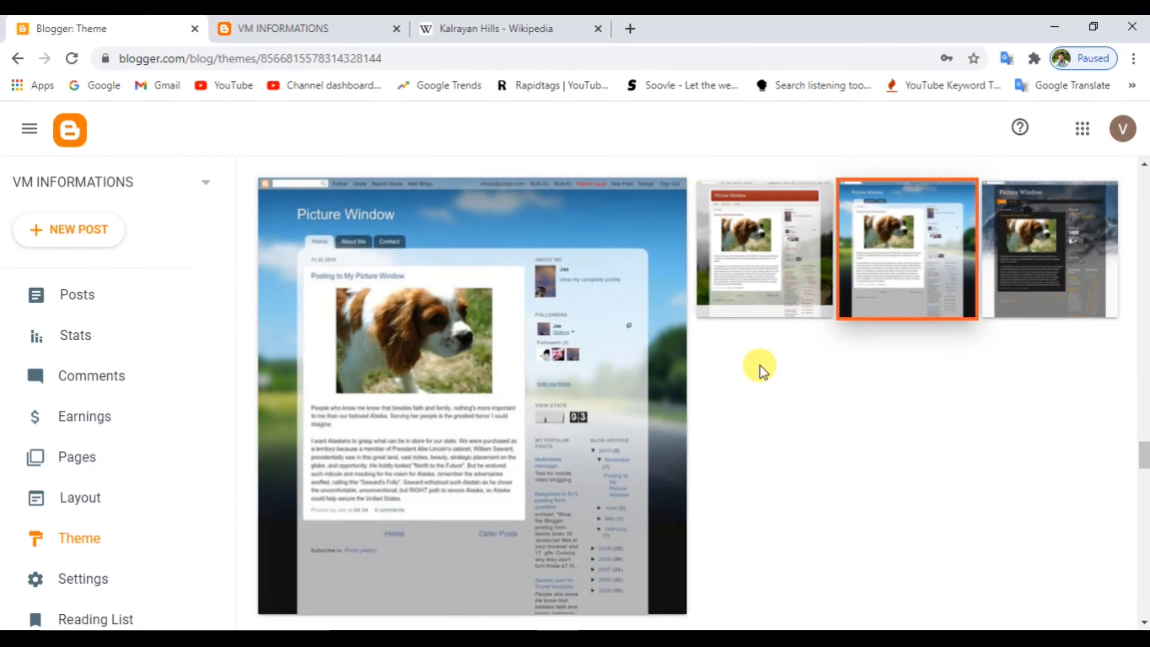
pyautogui.scroll(-7, 995, 470)
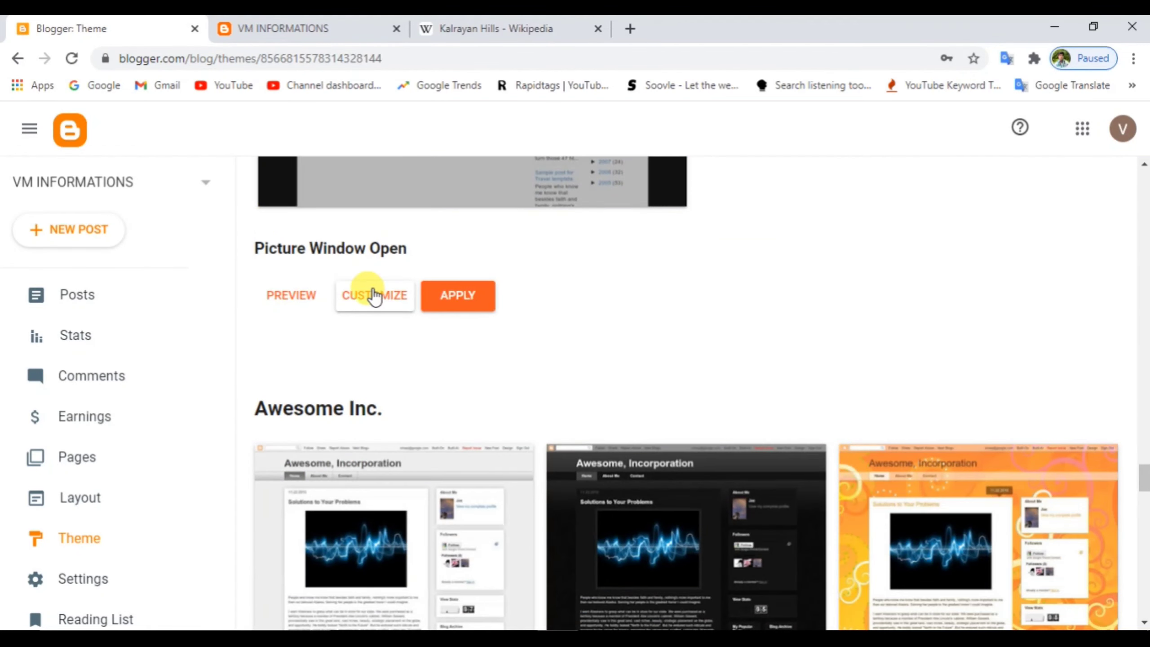
# Customize the Picture Window Open theme by setting the entire blog width to 1115 px.
pyautogui.click(375, 292)
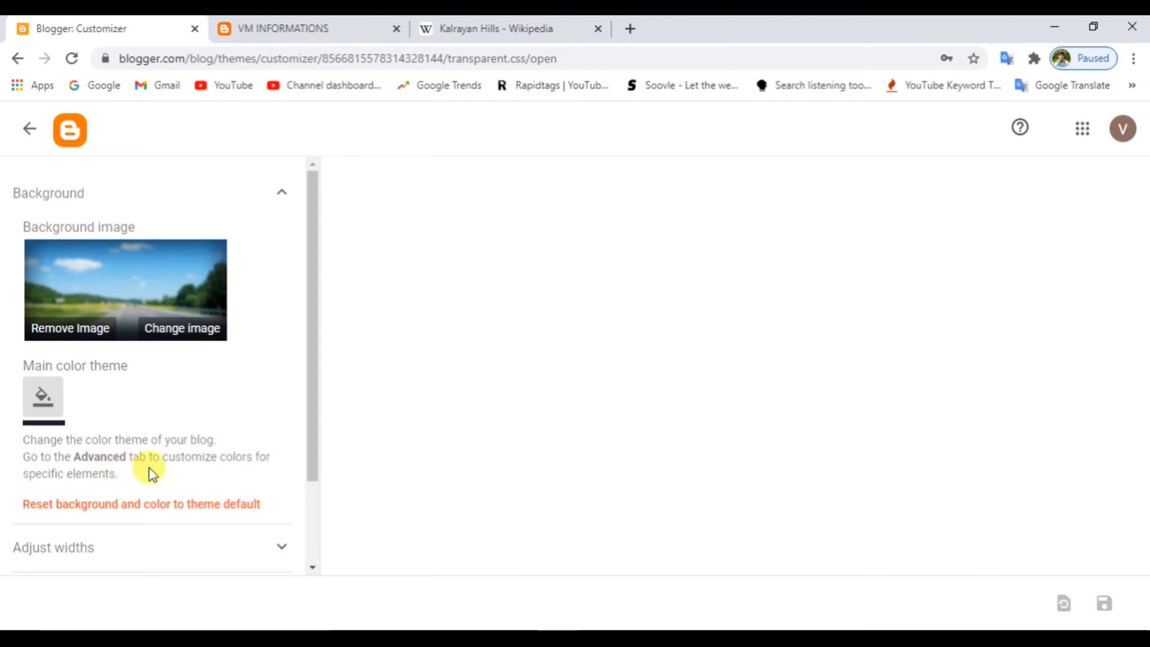
pyautogui.scroll(-3, 308, 568)
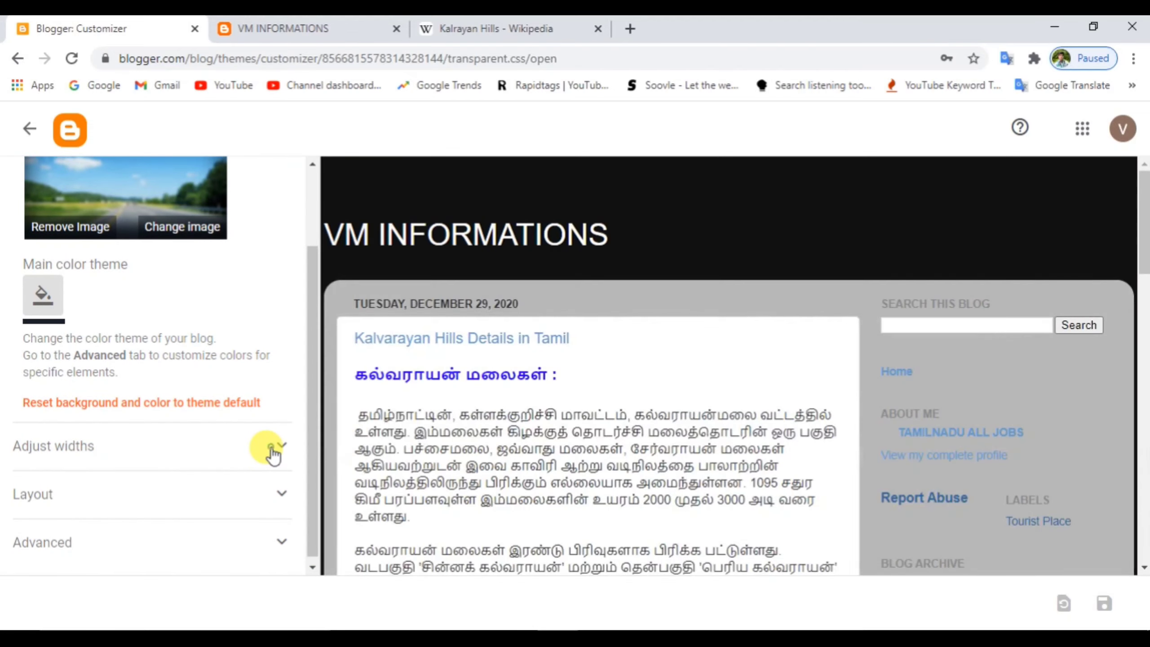
pyautogui.click(271, 448)
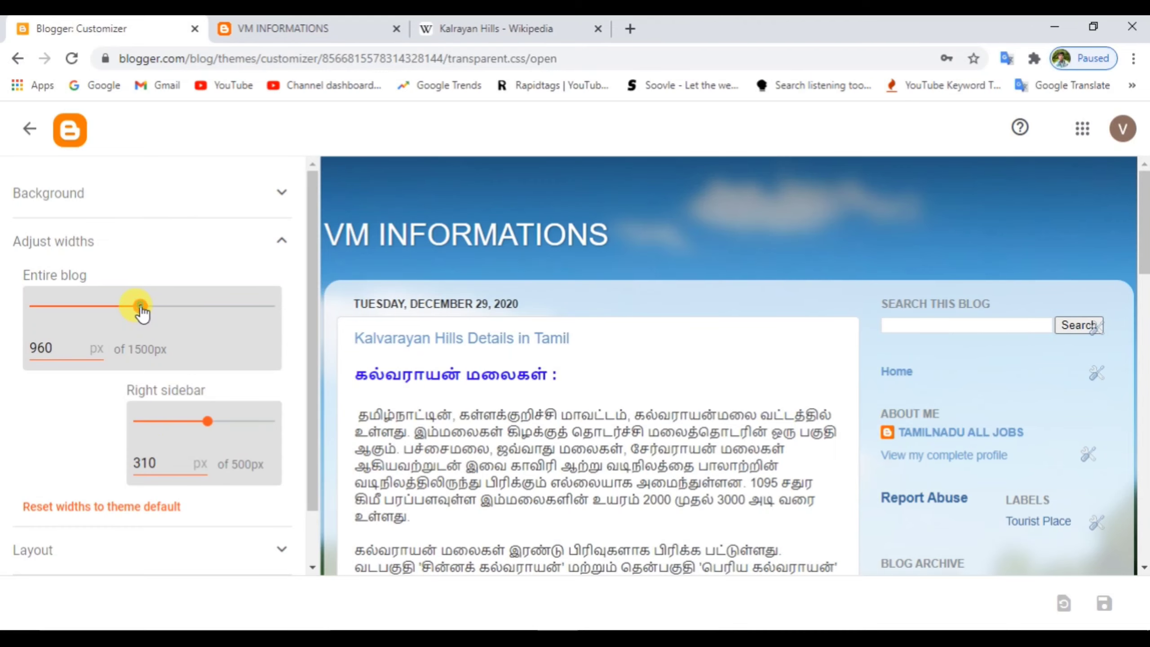
pyautogui.moveTo(140, 308); pyautogui.dragTo(184, 320)
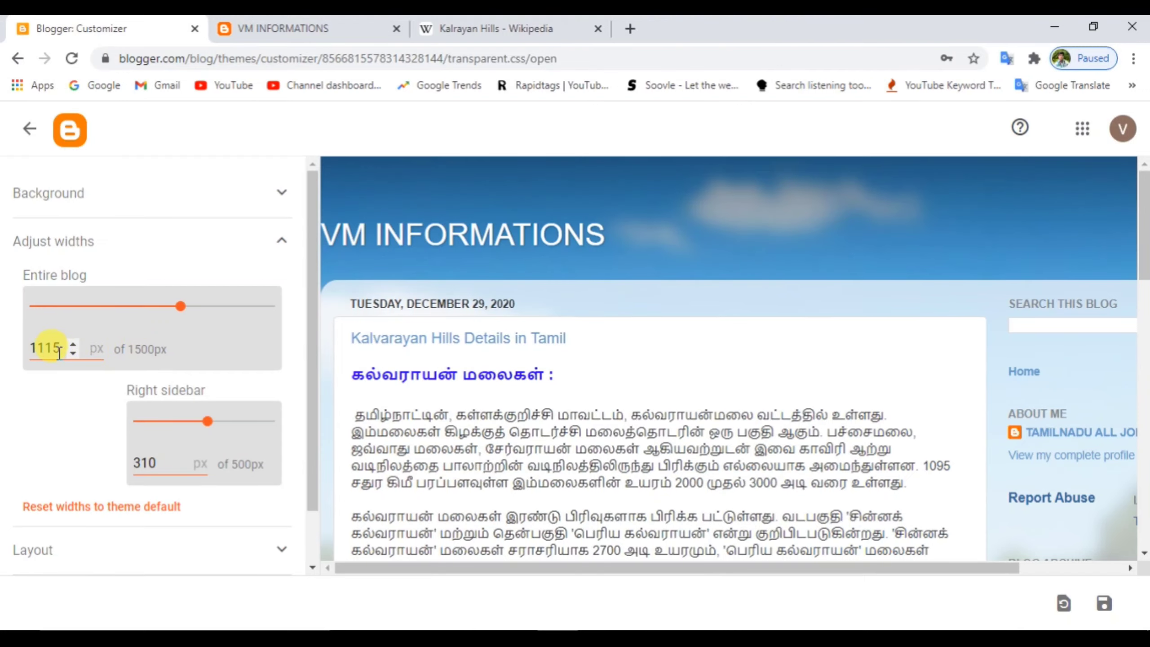
# Reset the widths to the theme default and choose a body layout with a sidebar on each side plus a single-column footer.
pyautogui.click(135, 507)
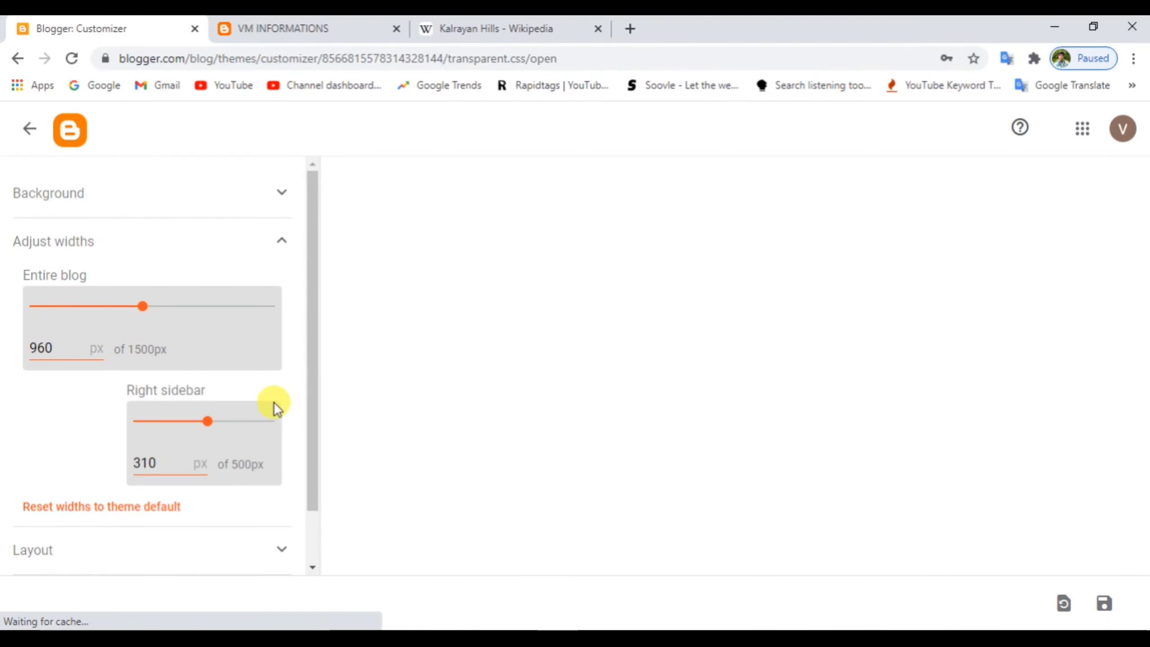
pyautogui.scroll(-1, 303, 442)
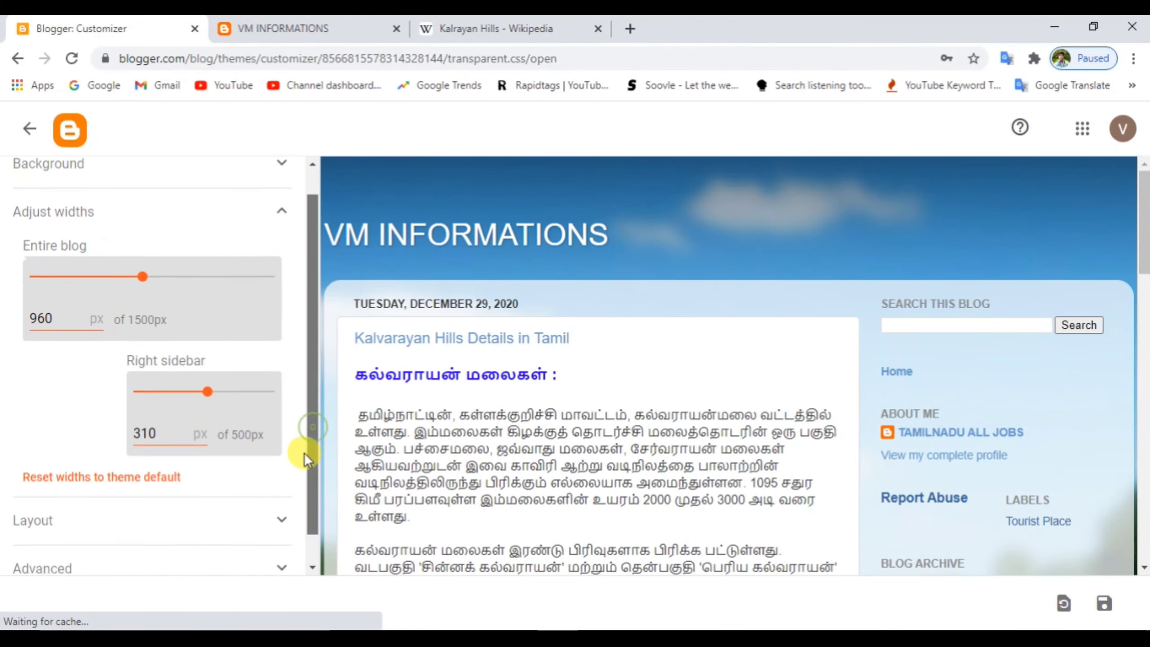
pyautogui.click(282, 519)
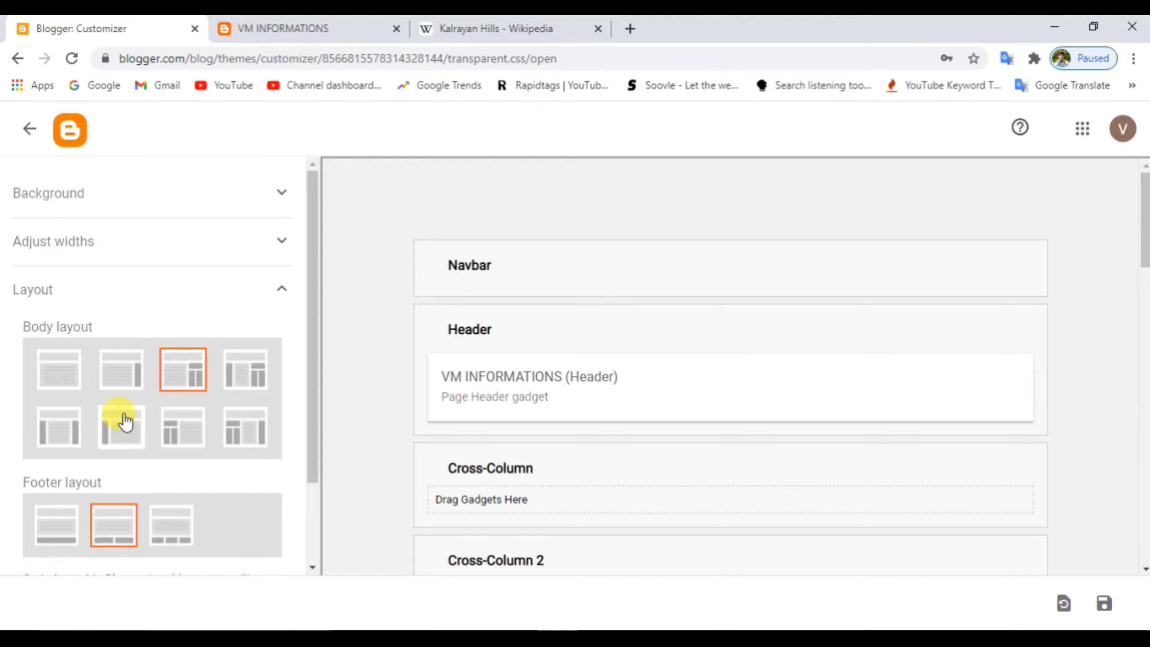
pyautogui.click(65, 426)
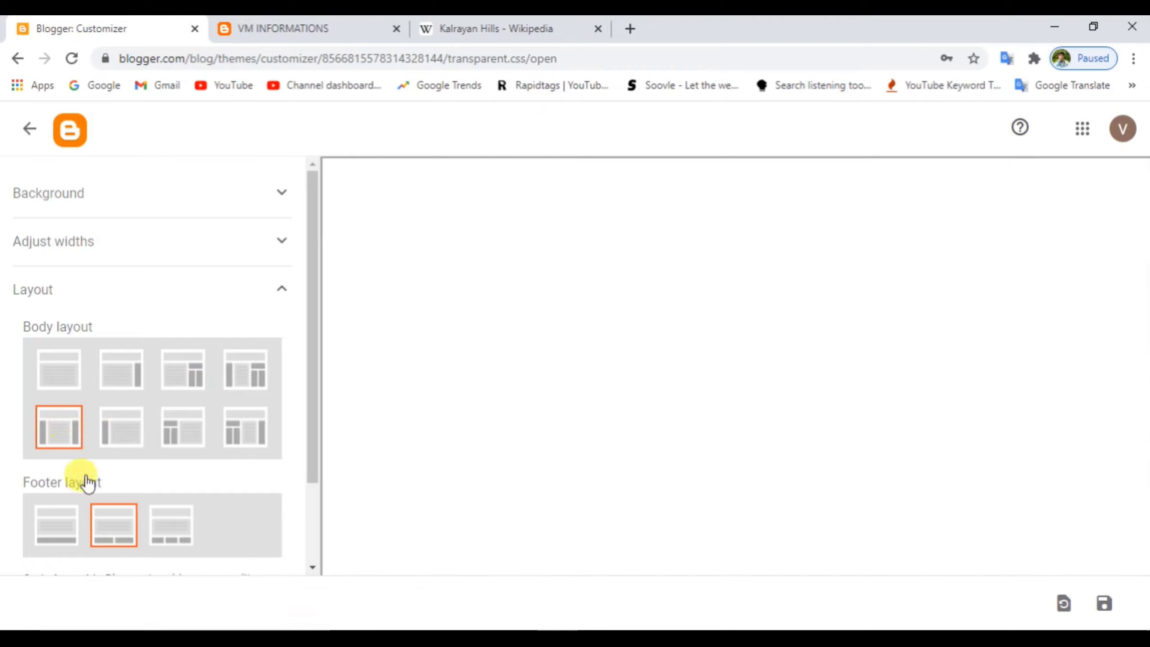
pyautogui.click(59, 522)
# Examine the font and text color options for Page Text in the theme's advanced settings.
pyautogui.moveTo(315, 440); pyautogui.dragTo(301, 530)
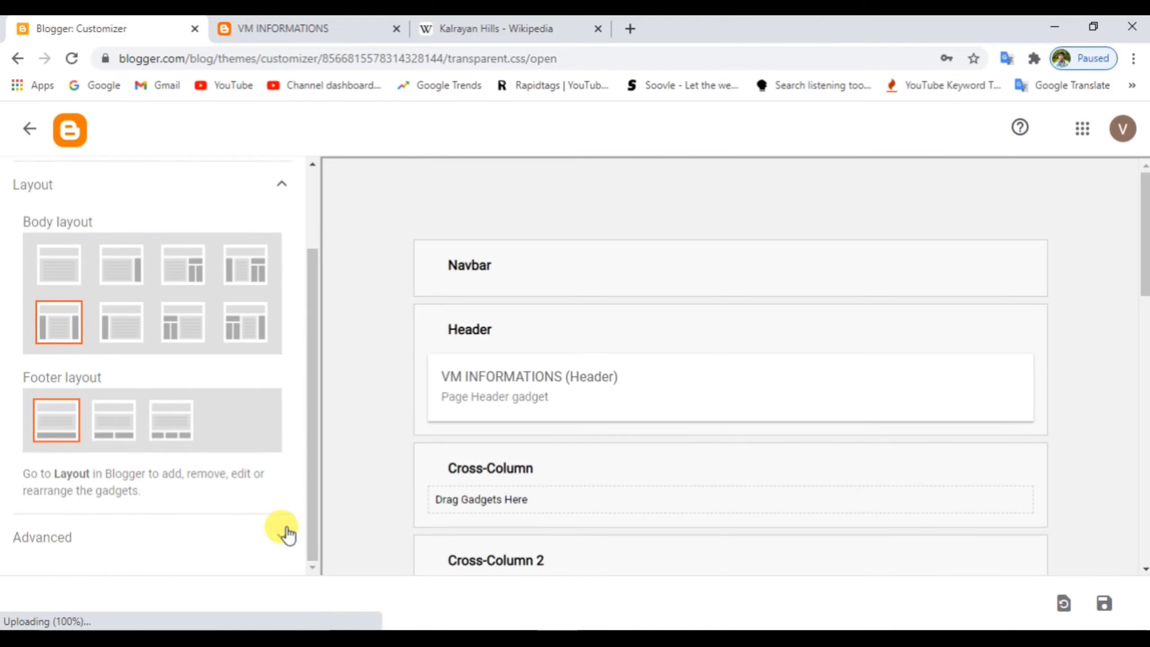
pyautogui.click(287, 534)
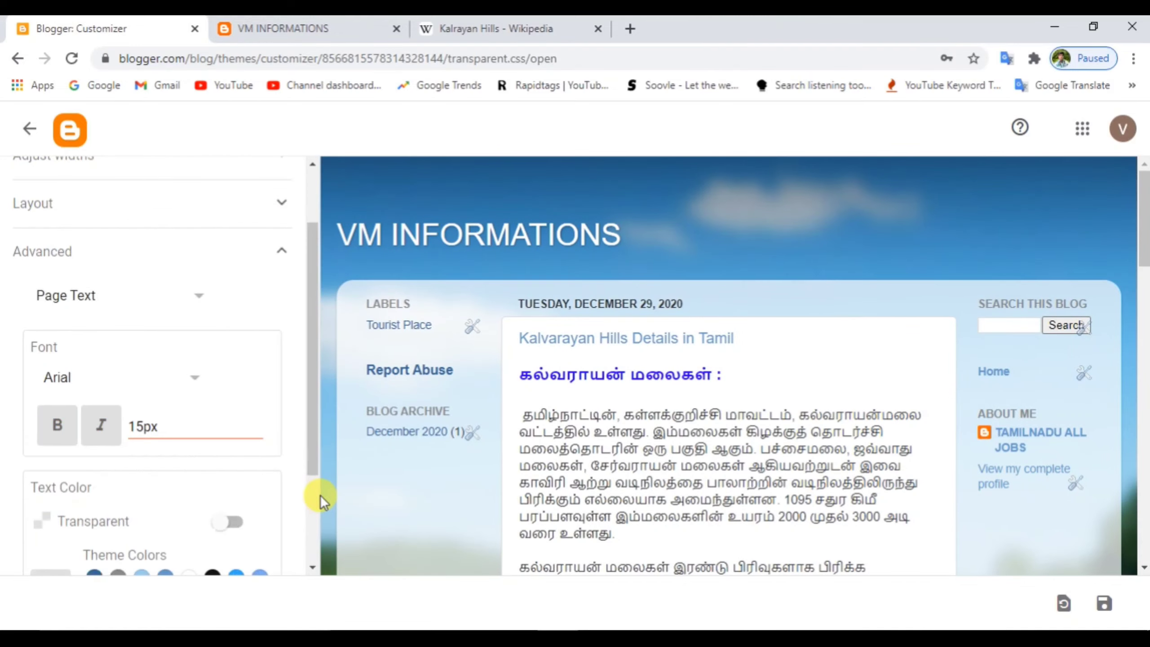
pyautogui.moveTo(311, 452); pyautogui.dragTo(308, 498)
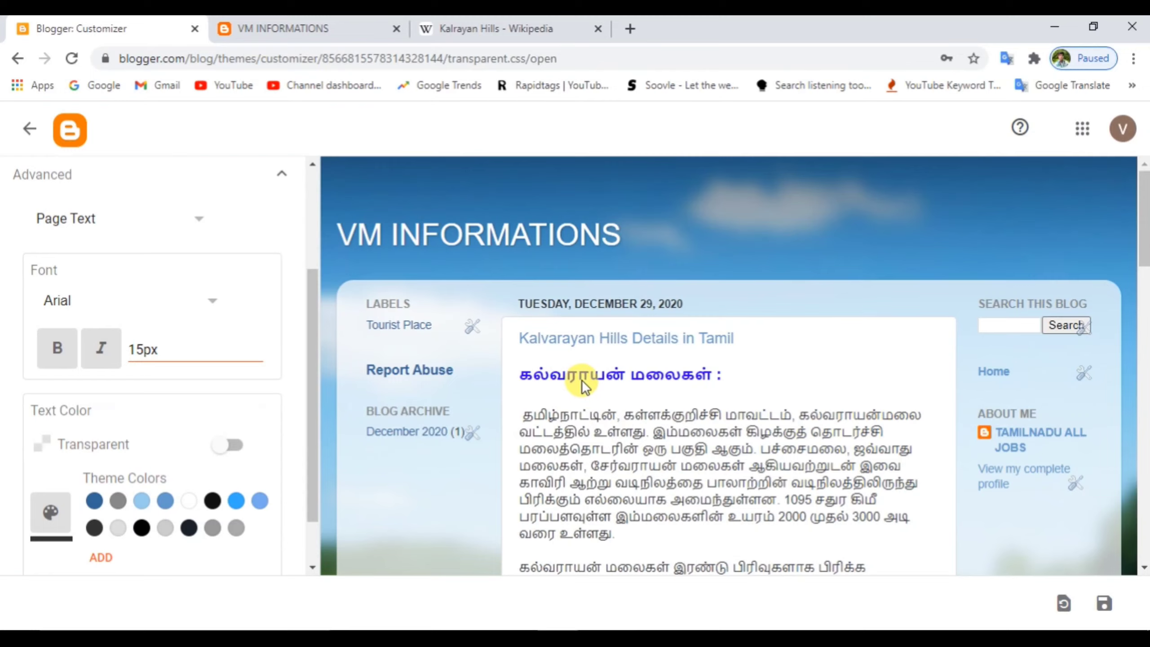
# Leave the theme customizer without saving the changes and apply the Picture Window Open theme to the blog.
pyautogui.click(27, 131)
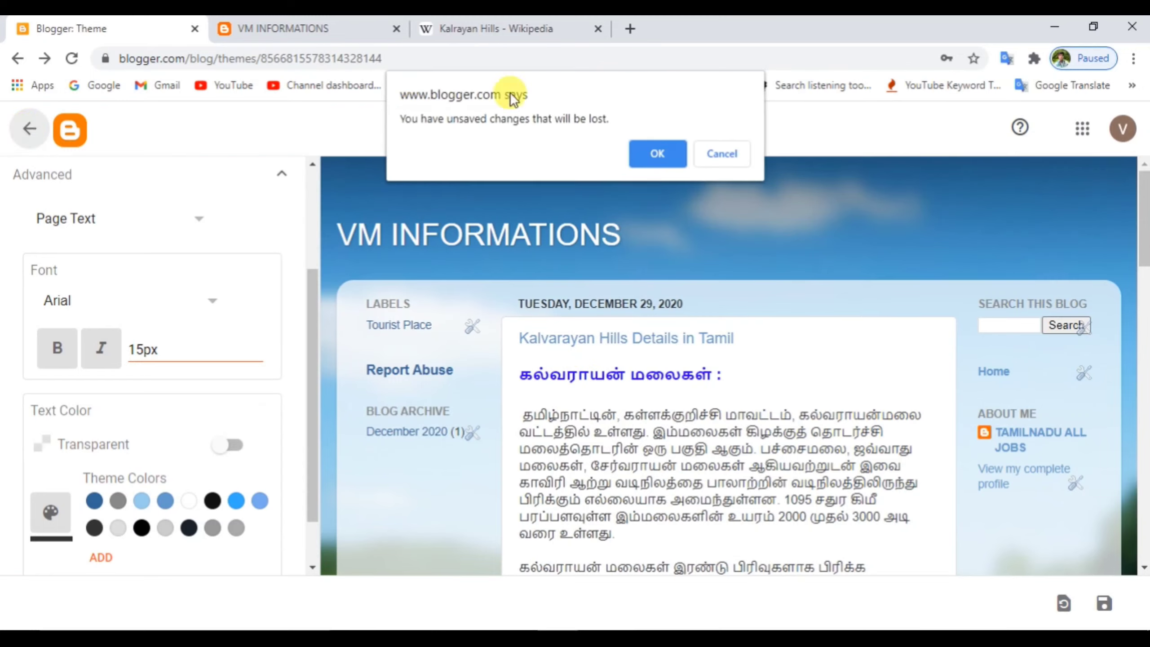
pyautogui.click(668, 153)
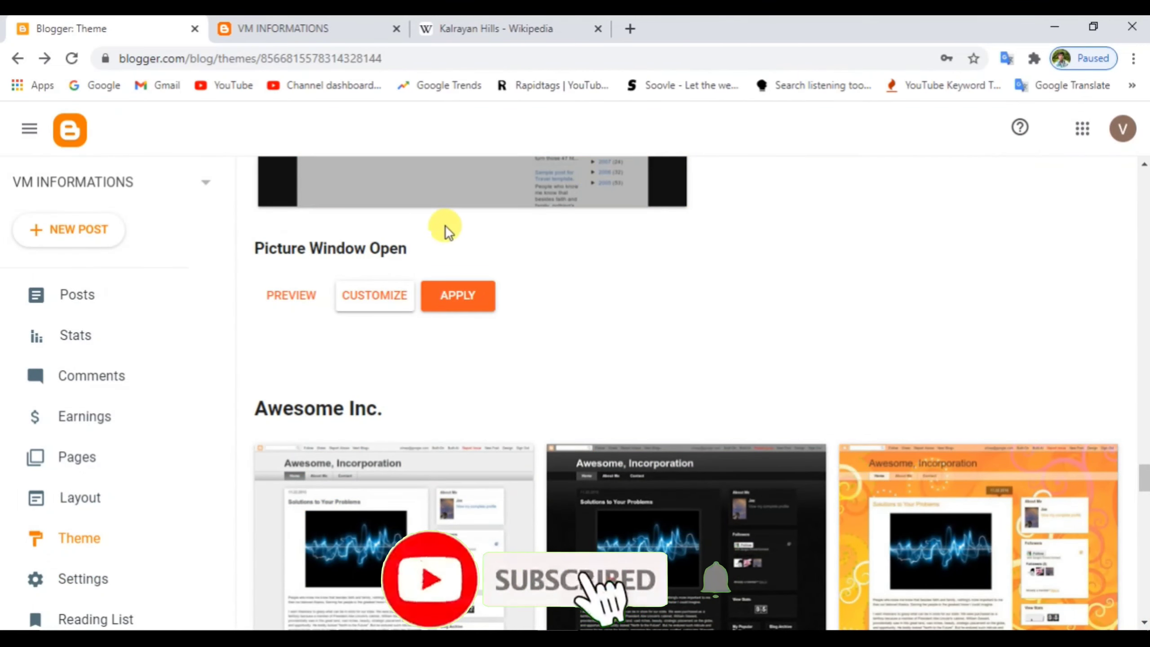
pyautogui.click(472, 302)
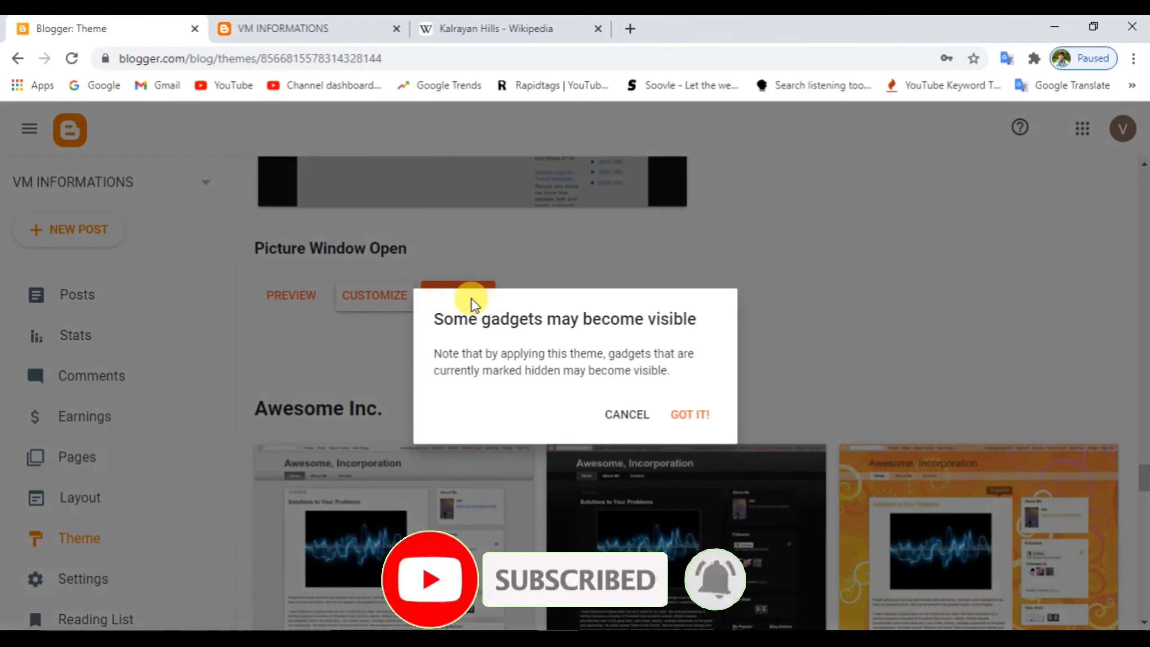
pyautogui.click(698, 421)
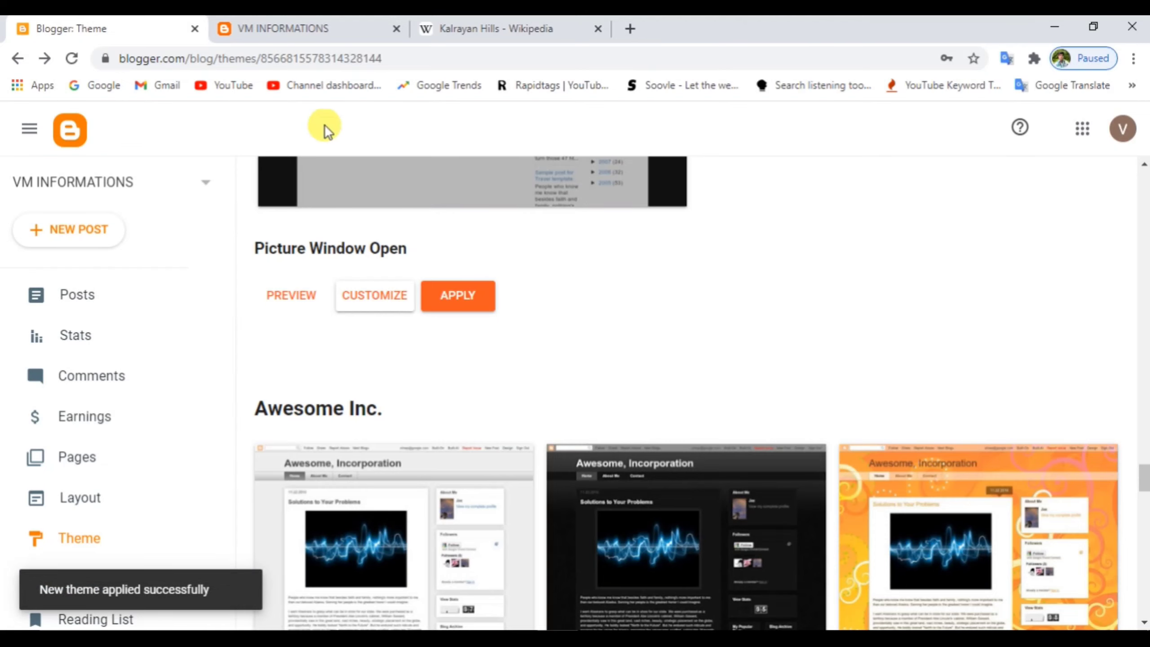
# Reload the live VM INFORMATIONS blog, review its home page in the applied theme, and open the December 2020 archive.
pyautogui.click(314, 37)
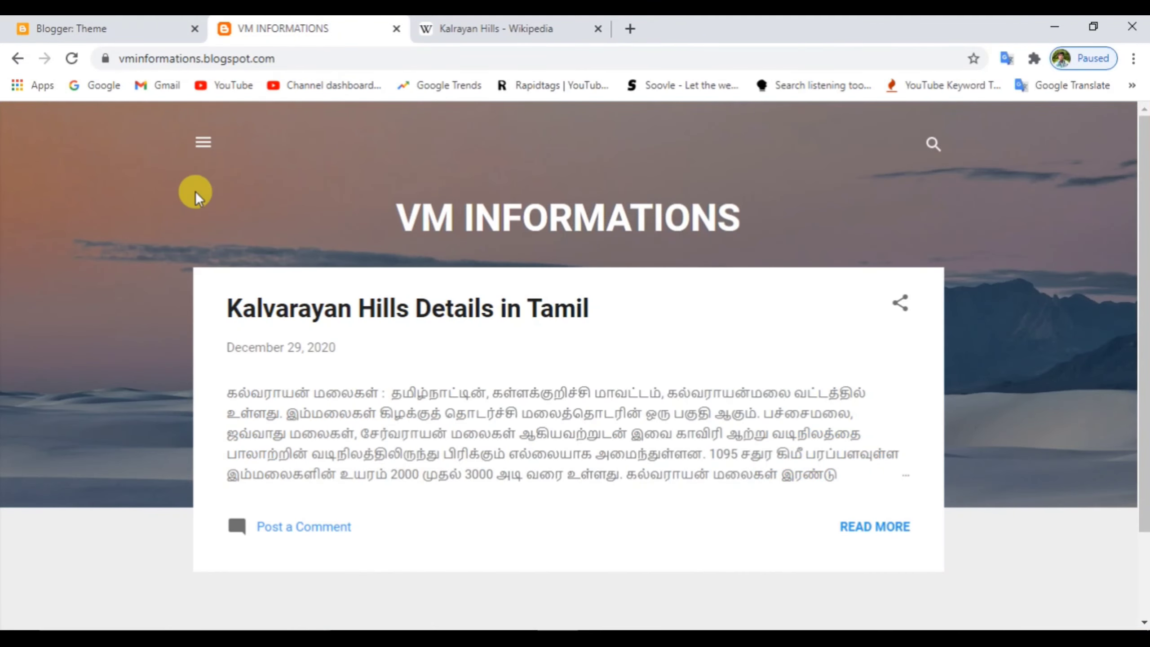
pyautogui.click(72, 56)
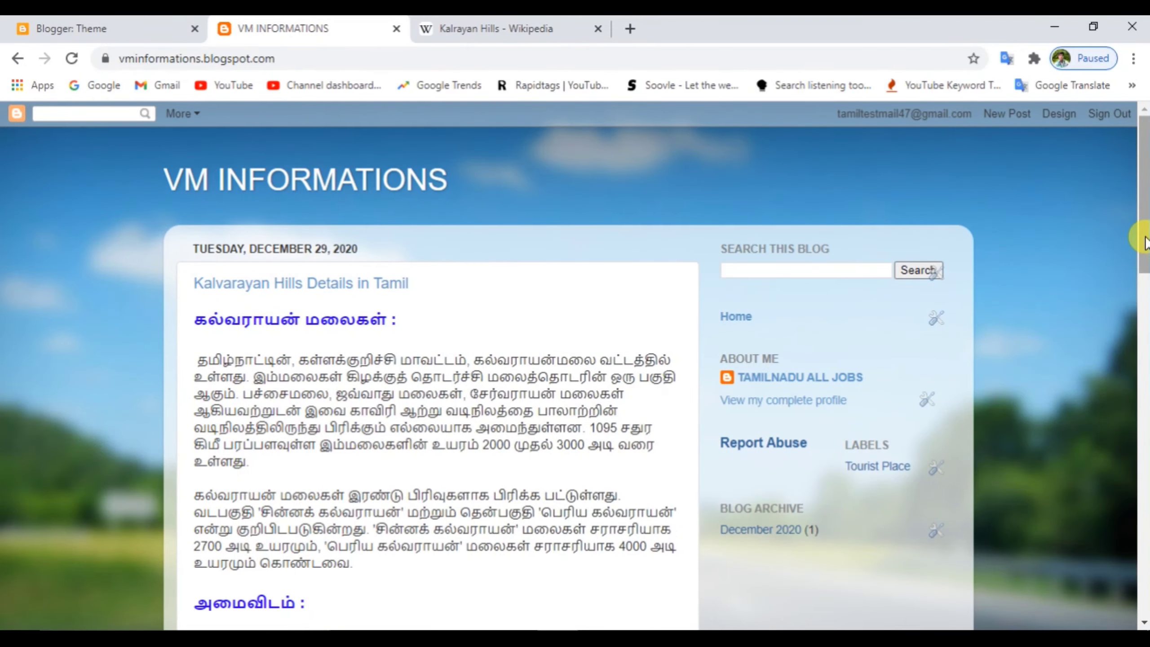
pyautogui.moveTo(1145, 242); pyautogui.dragTo(1146, 313)
pyautogui.moveTo(1145, 345); pyautogui.dragTo(1121, 213)
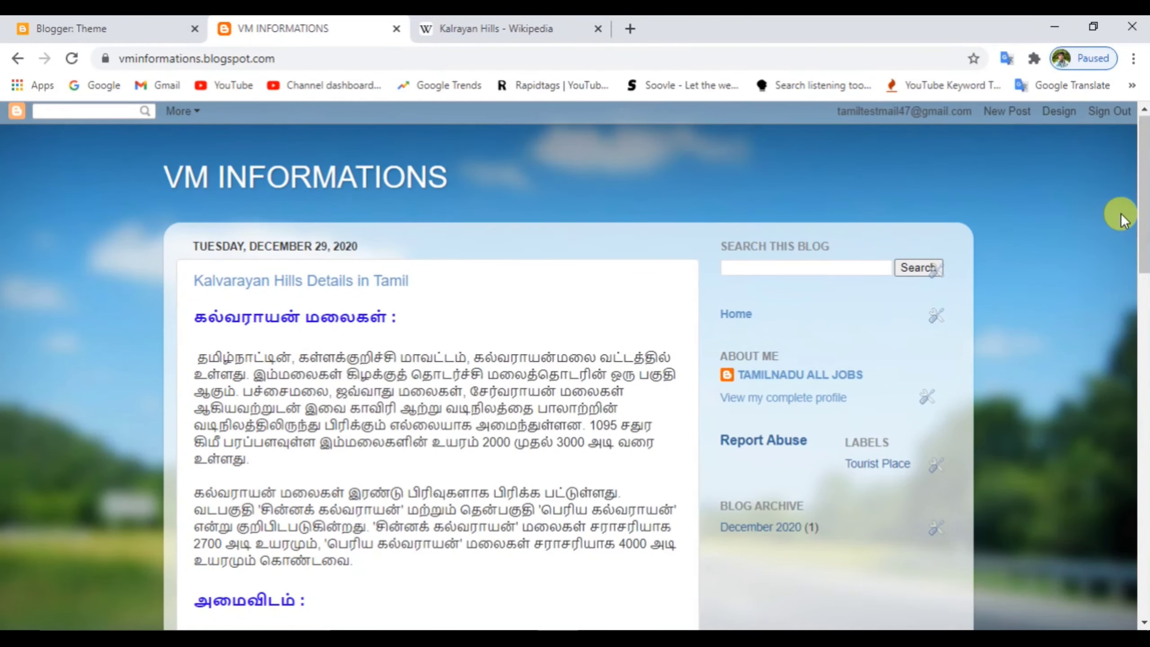
pyautogui.click(788, 536)
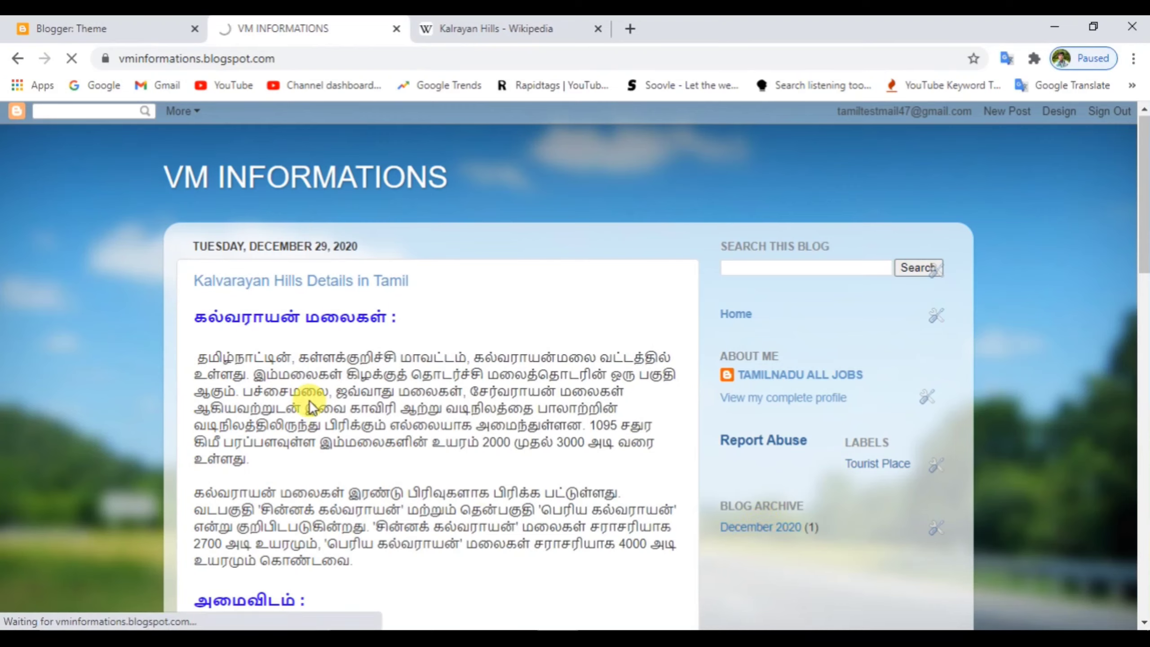